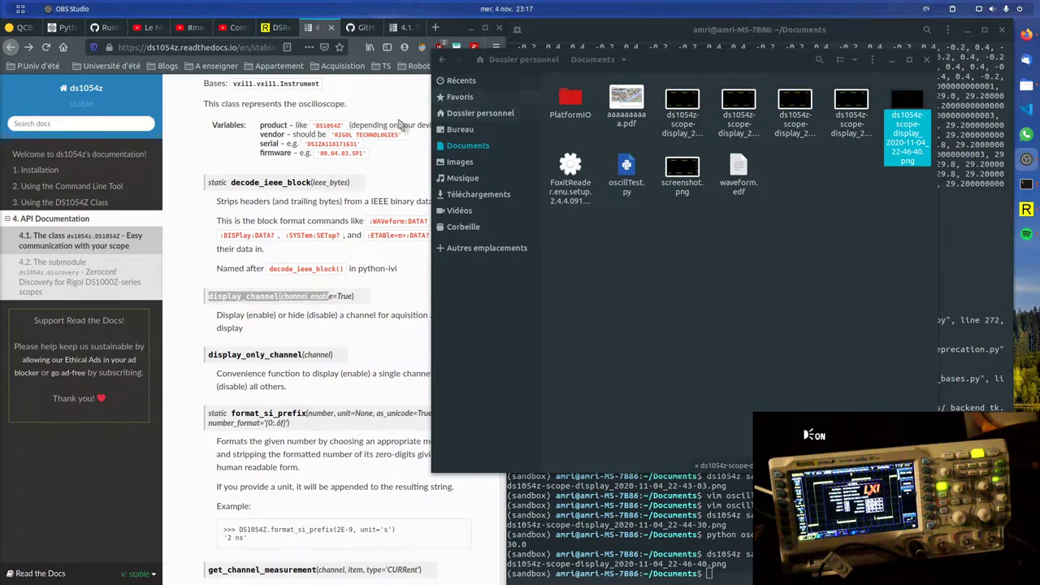
# Restore the DSRemote window to a smaller size and hide it with Super+H
pyautogui.click(1027, 209)
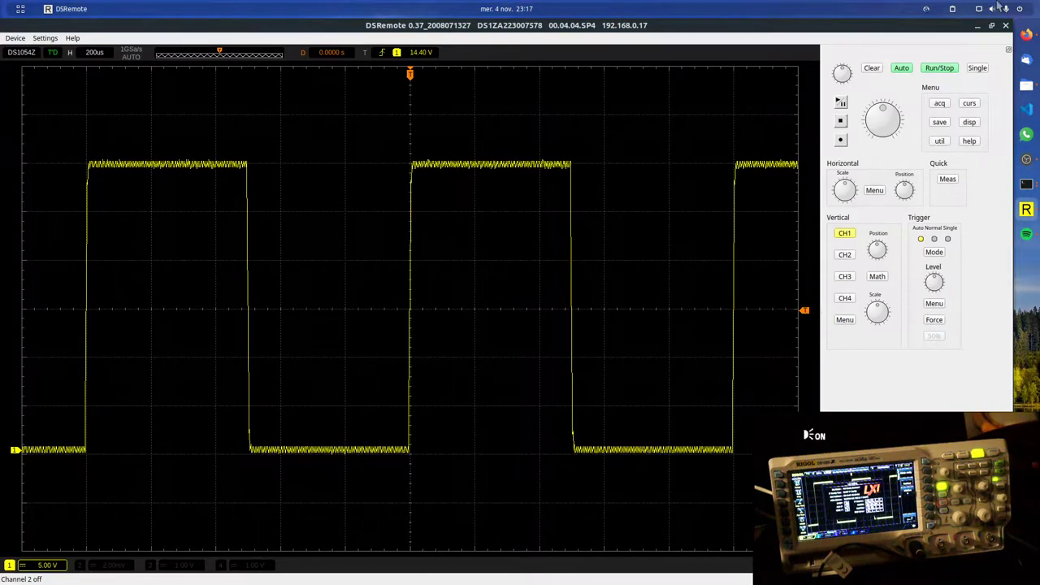
pyautogui.click(991, 25)
pyautogui.press('super+h')
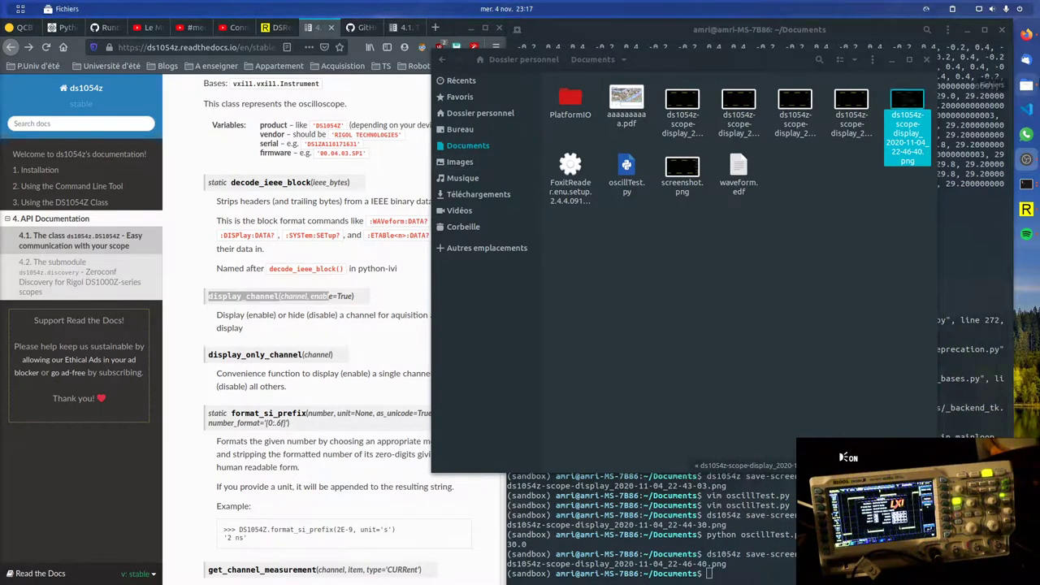
# View the latest ds1054z-scope-display PNG maximized in Image Viewer, then close it
pyautogui.click(907, 101)
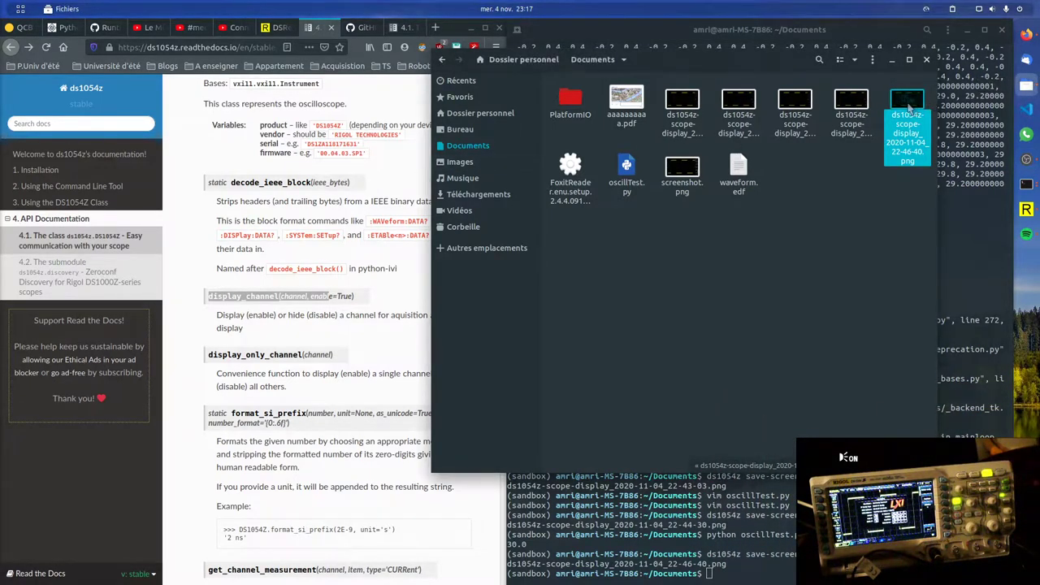
pyautogui.doubleClick(908, 114)
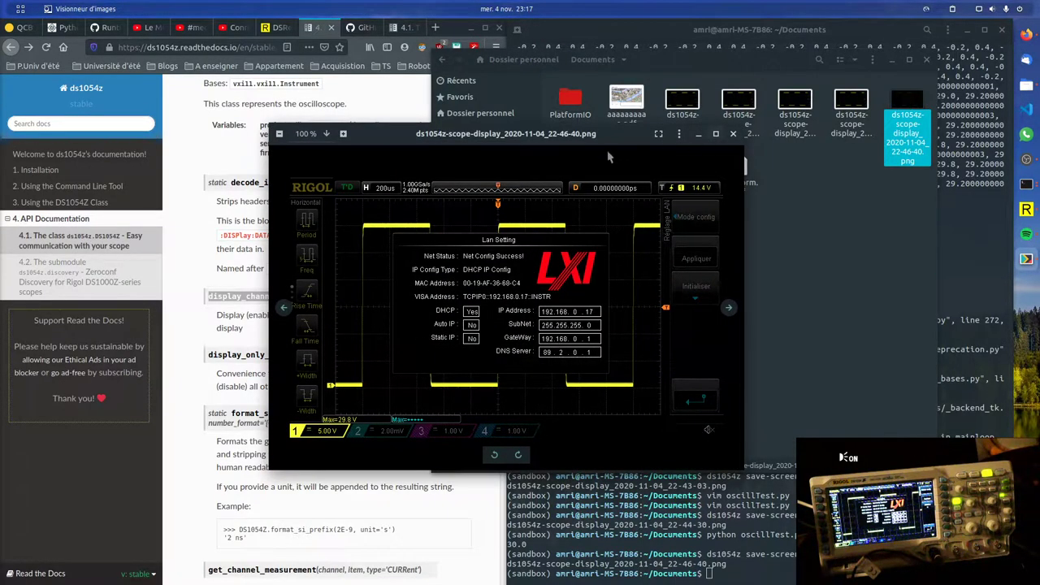
pyautogui.click(716, 133)
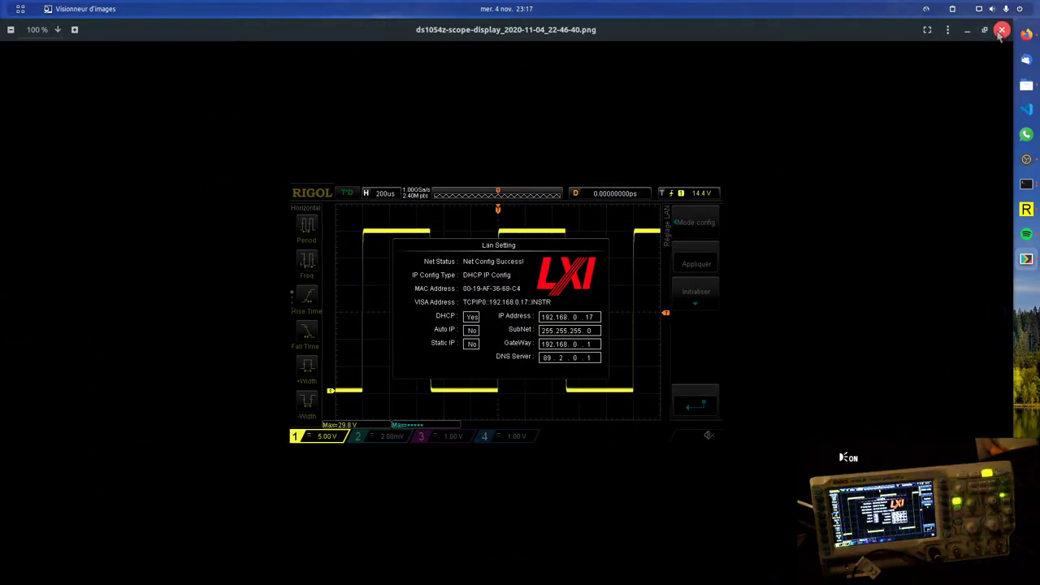
pyautogui.click(1002, 30)
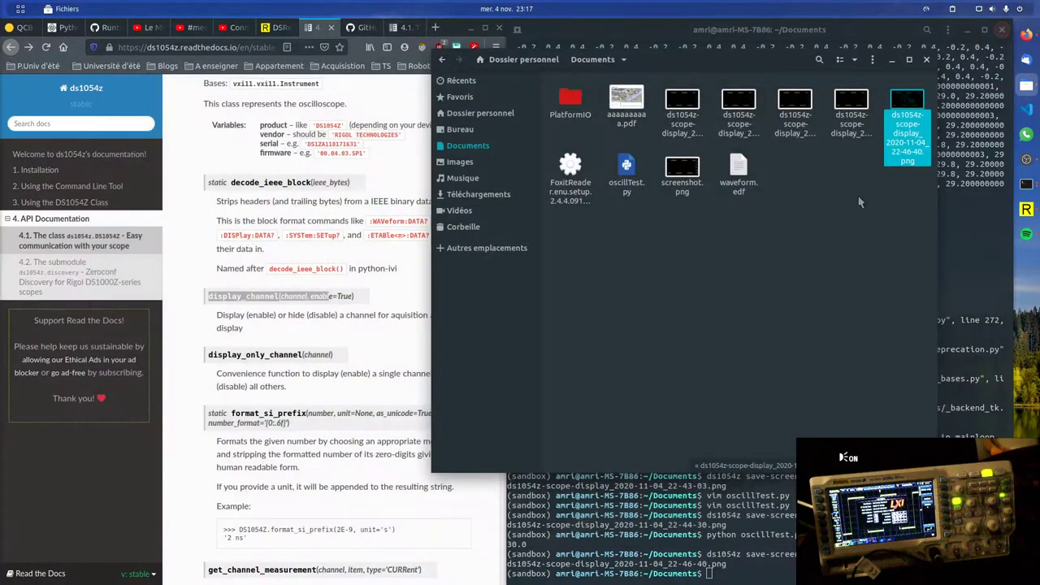
pyautogui.rightClick(759, 278)
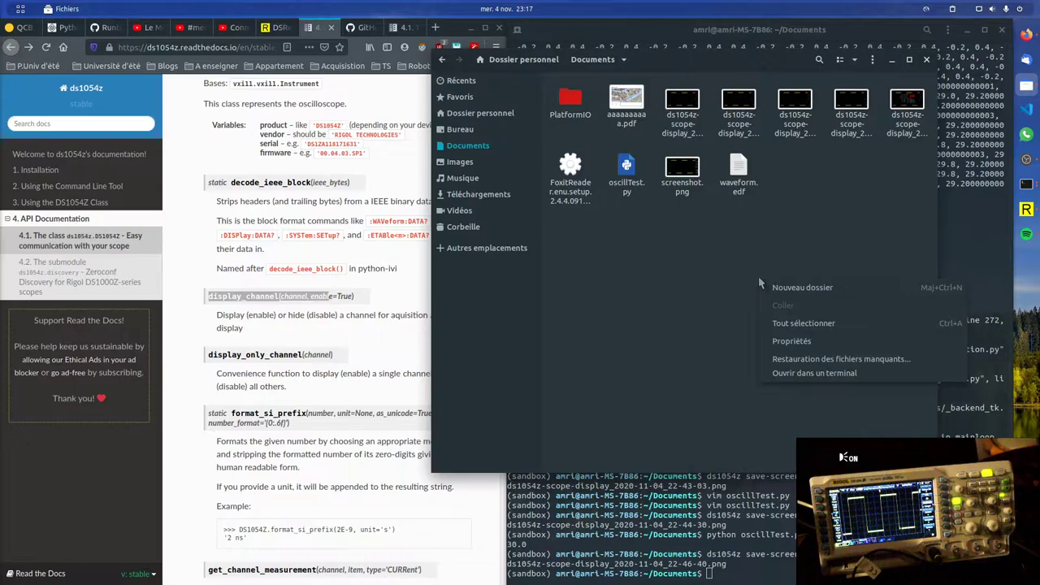
pyautogui.click(728, 243)
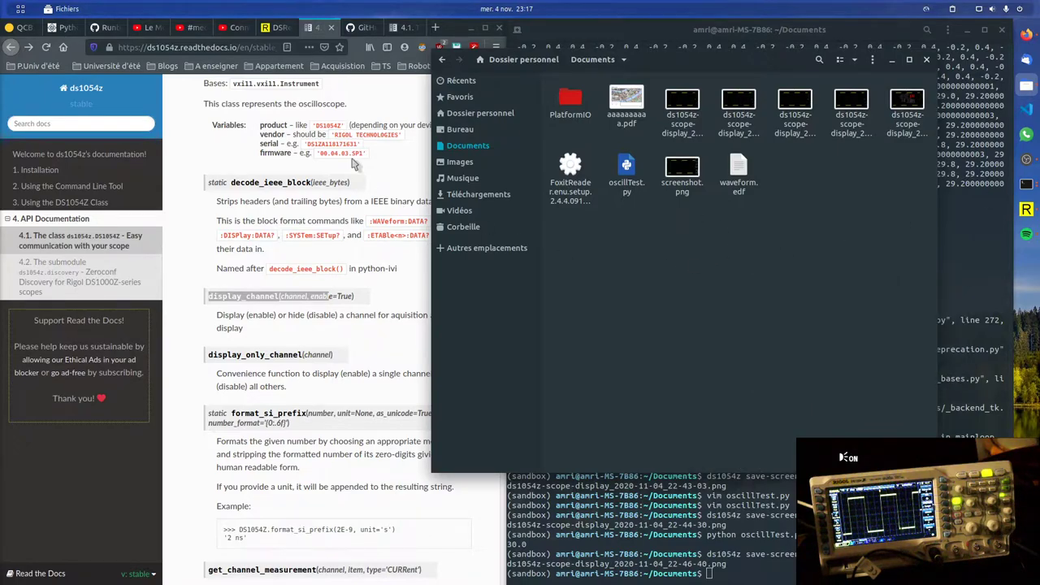
# Maximize Firefox on the DSRemote page and scroll to 'Compiling and installing'
pyautogui.click(276, 28)
pyautogui.scroll(10, 260, 125)
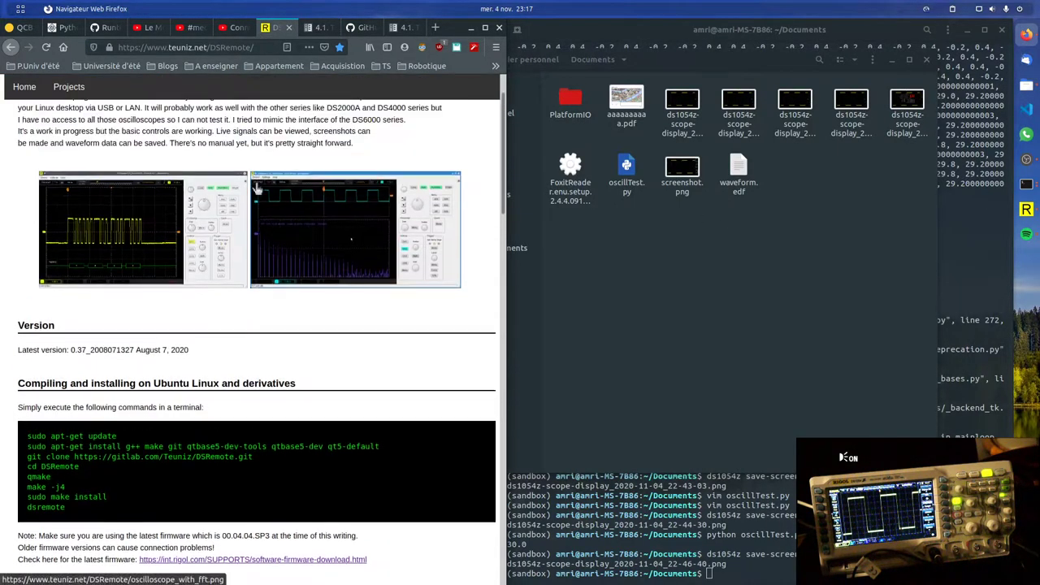
pyautogui.click(484, 28)
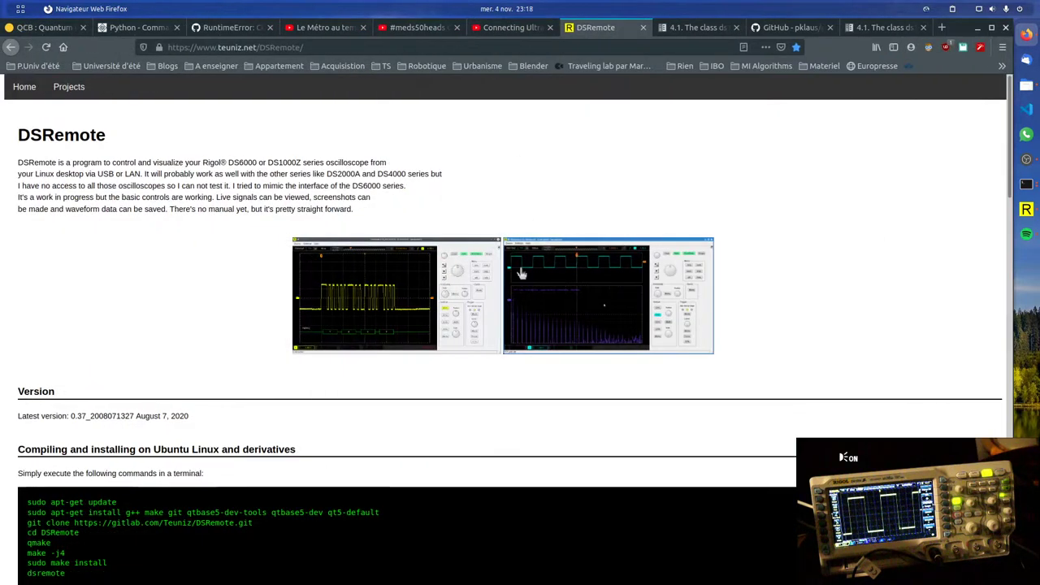
pyautogui.scroll(-5, 429, 304)
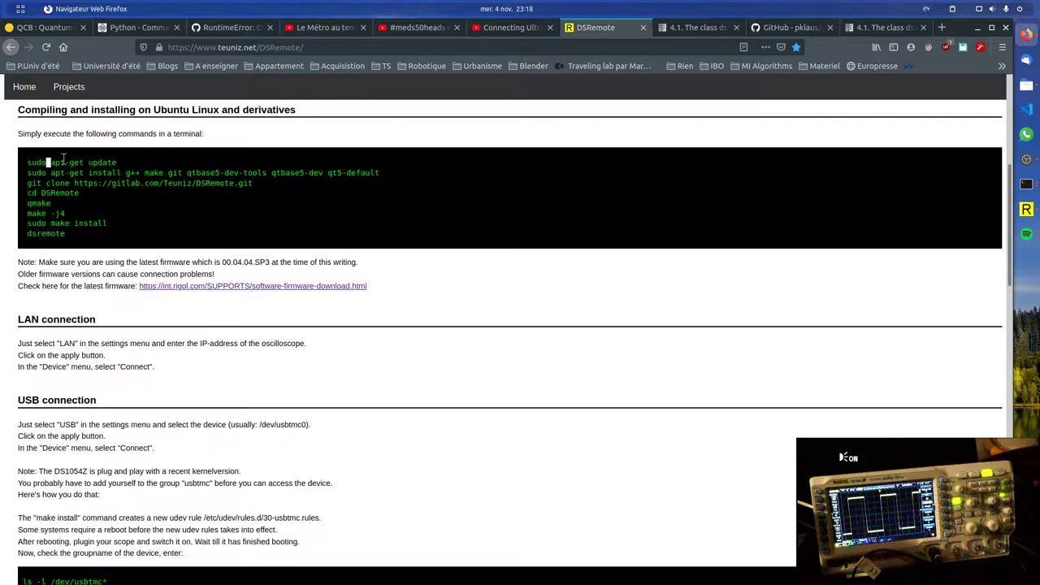
# Highlight the git clone, qmake and make -j4 install commands, then start a new terminal
pyautogui.click(159, 172)
pyautogui.moveTo(411, 176); pyautogui.dragTo(216, 169)
pyautogui.moveTo(41, 182); pyautogui.dragTo(237, 183)
pyautogui.click(286, 194)
pyautogui.moveTo(25, 203); pyautogui.dragTo(80, 223)
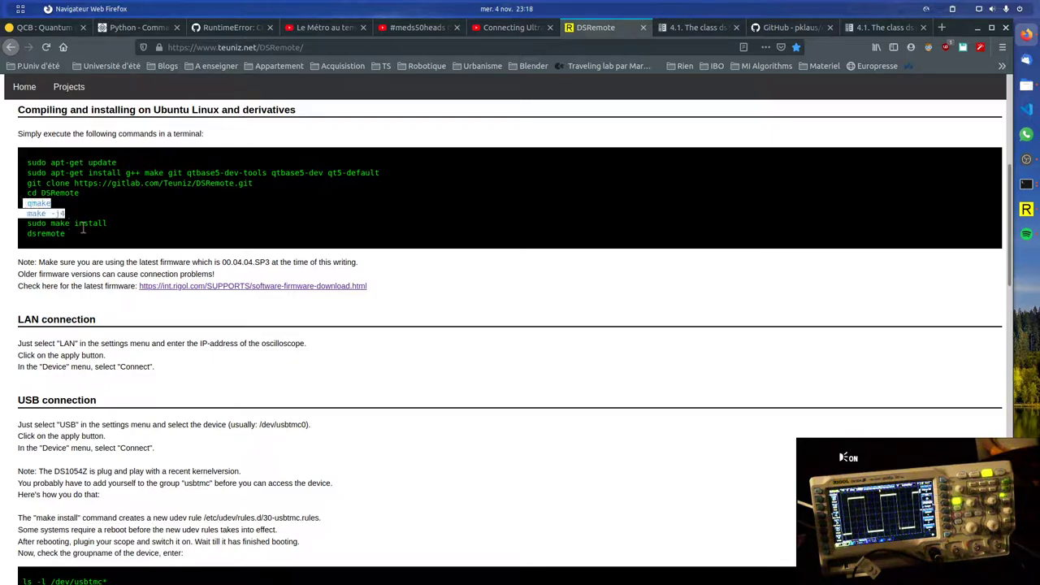
pyautogui.click(144, 240)
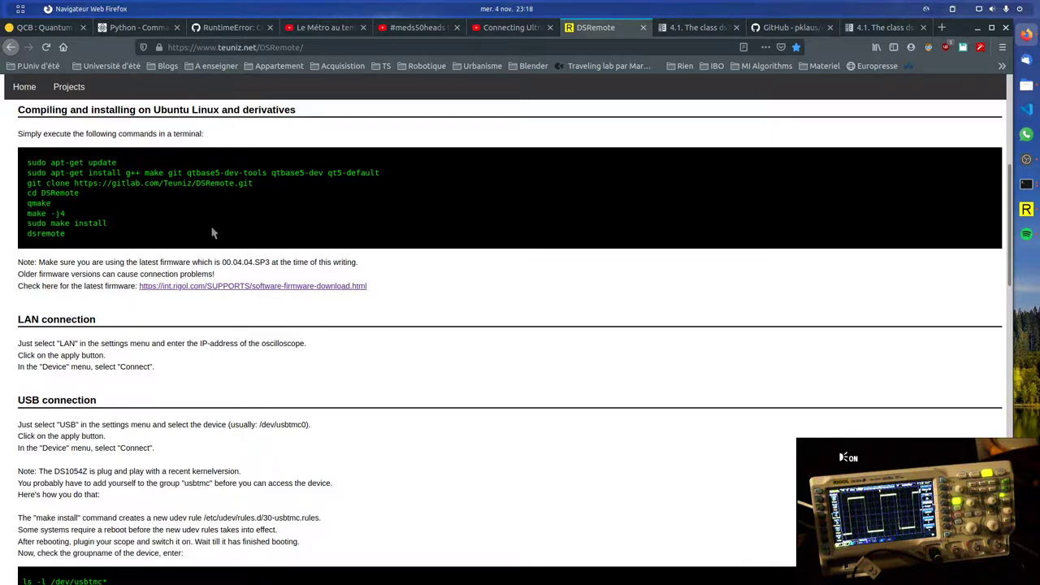
pyautogui.hotkey('ctrl', 'alt', 't')
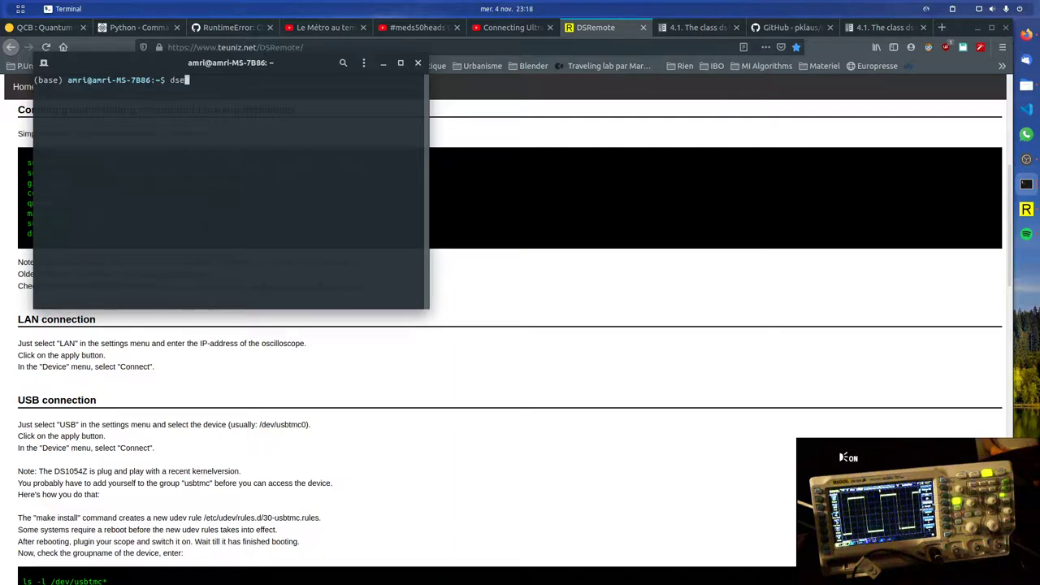
# Launch dsremote from the terminal and open Settings > Settings... in the scope window
pyautogui.write('ds')
pyautogui.press('Tab')
pyautogui.click(505, 53)
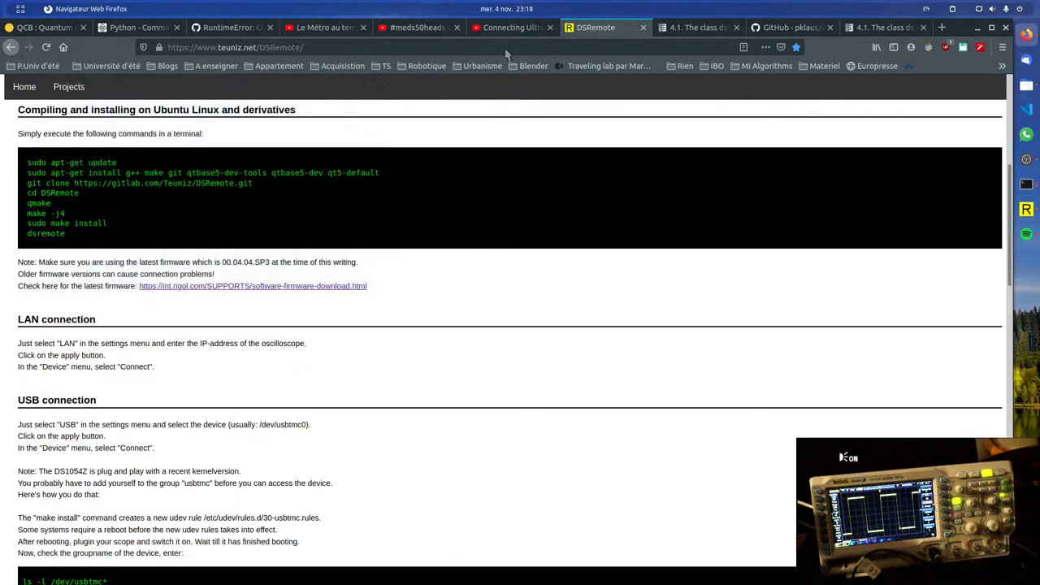
pyautogui.click(1026, 183)
pyautogui.click(1027, 209)
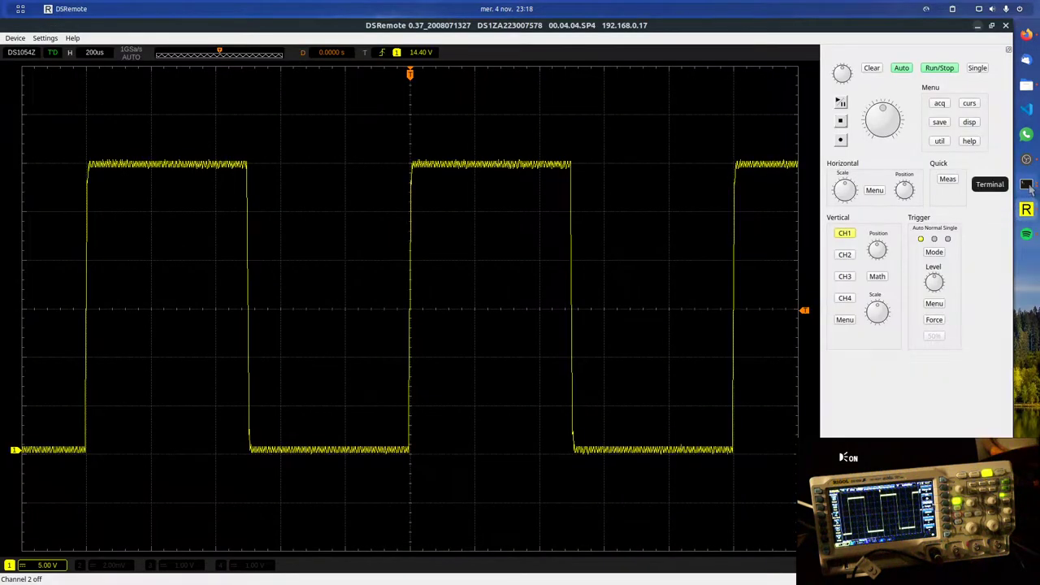
pyautogui.click(44, 39)
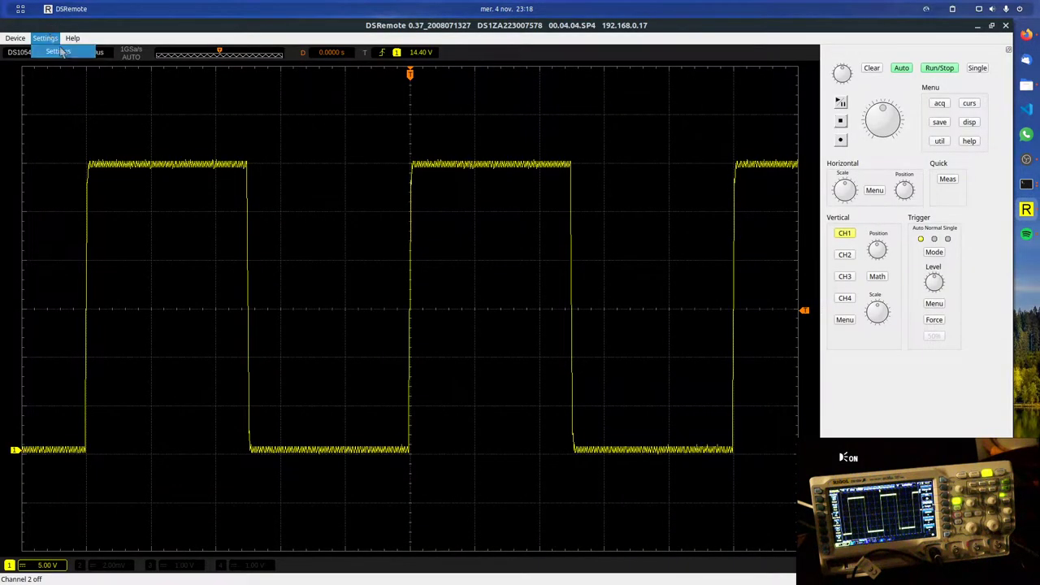
pyautogui.click(49, 51)
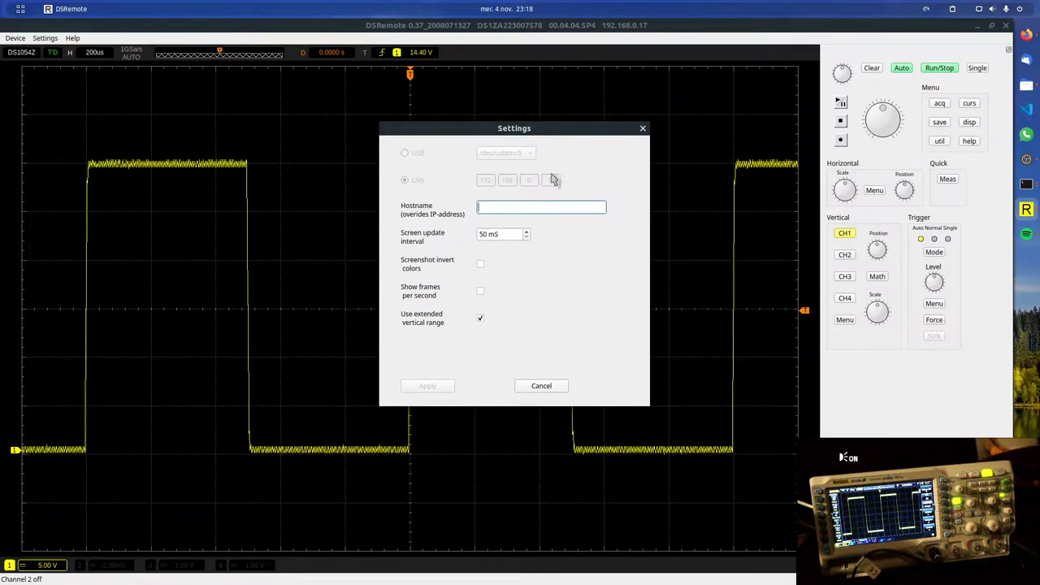
# Scroll the DSRemote project page through its LAN and USB usbtmc connection instructions
pyautogui.click(1026, 35)
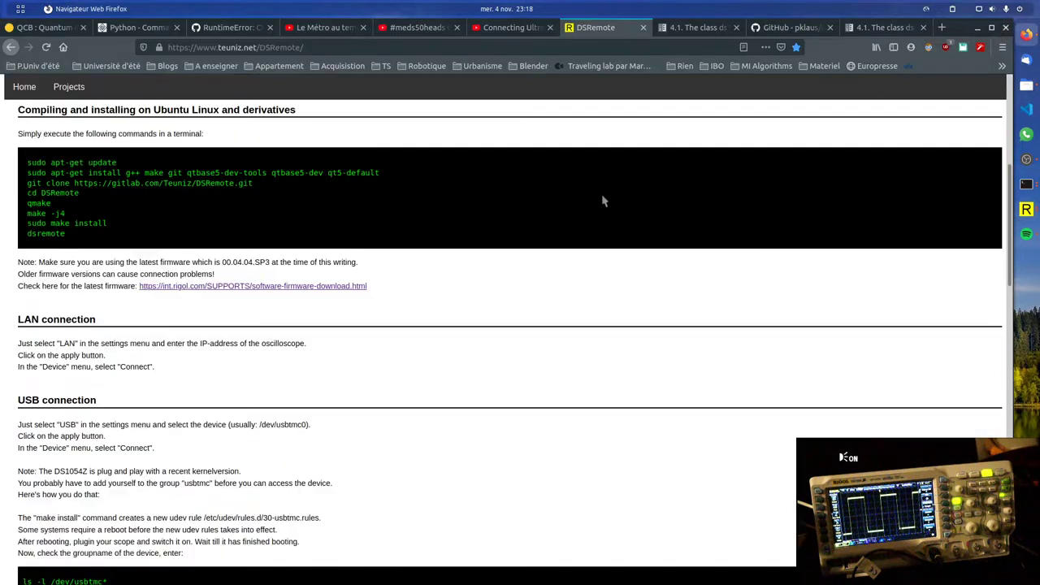
pyautogui.scroll(-6, 490, 277)
pyautogui.scroll(3, 166, 292)
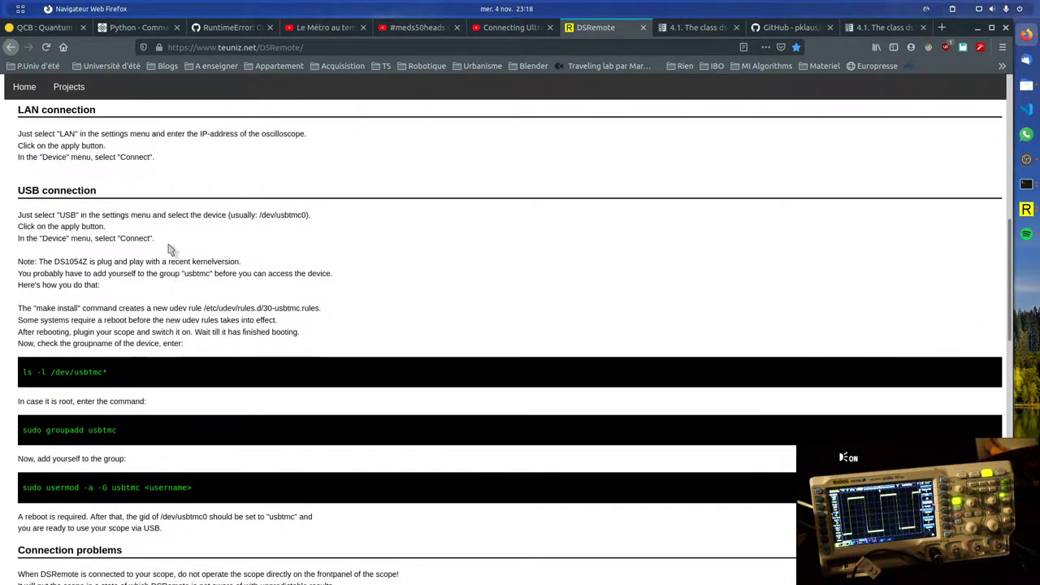
pyautogui.scroll(-5, 170, 244)
pyautogui.scroll(2, 170, 252)
pyautogui.scroll(5, 167, 243)
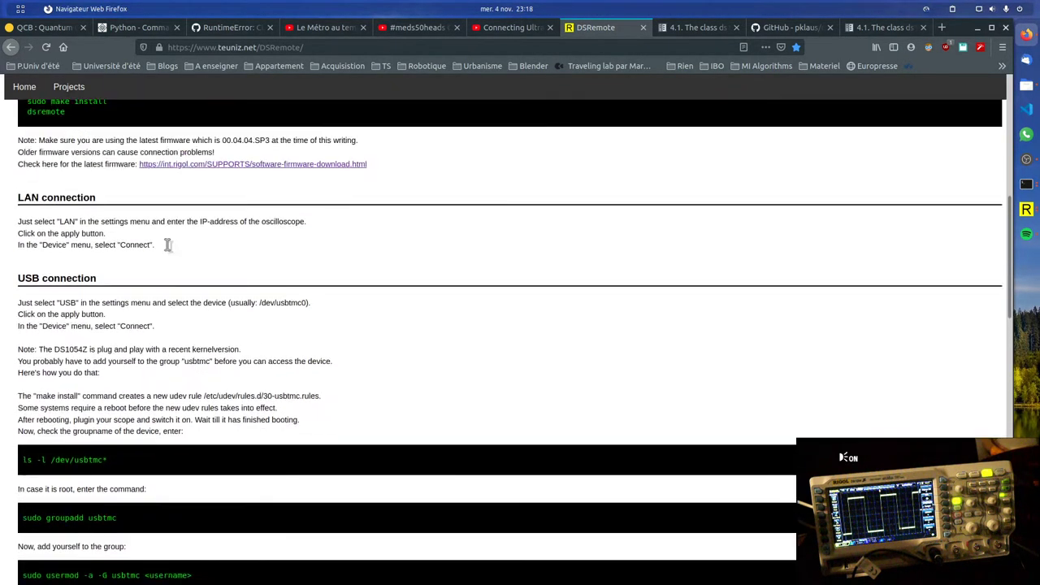
pyautogui.moveTo(158, 353); pyautogui.dragTo(85, 286)
pyautogui.click(99, 318)
pyautogui.scroll(-4, 104, 310)
pyautogui.scroll(-1, 104, 310)
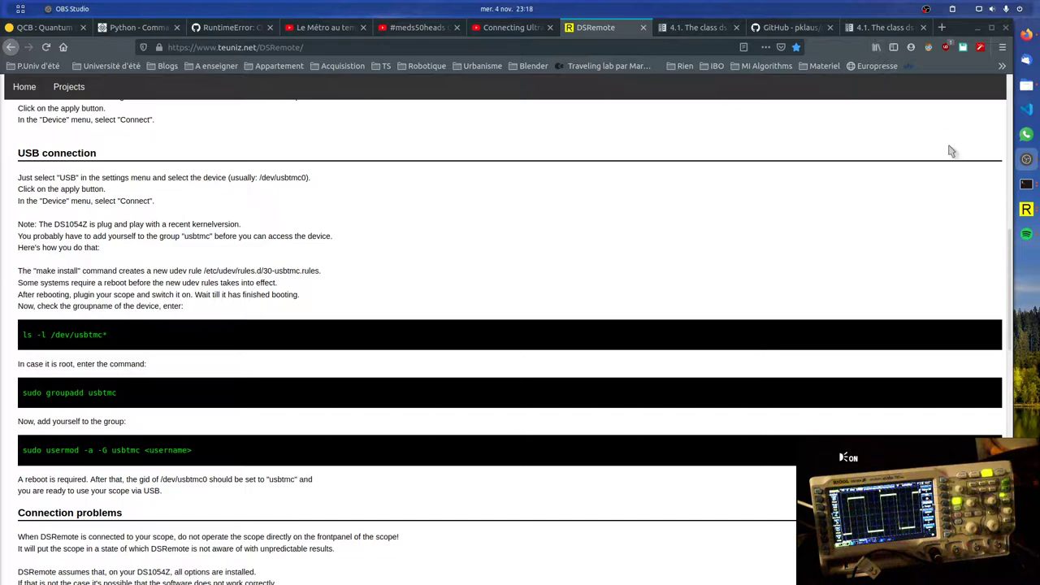
# Cancel the Settings dialog and shift channel 1's offset to -15.10 V
pyautogui.click(1029, 210)
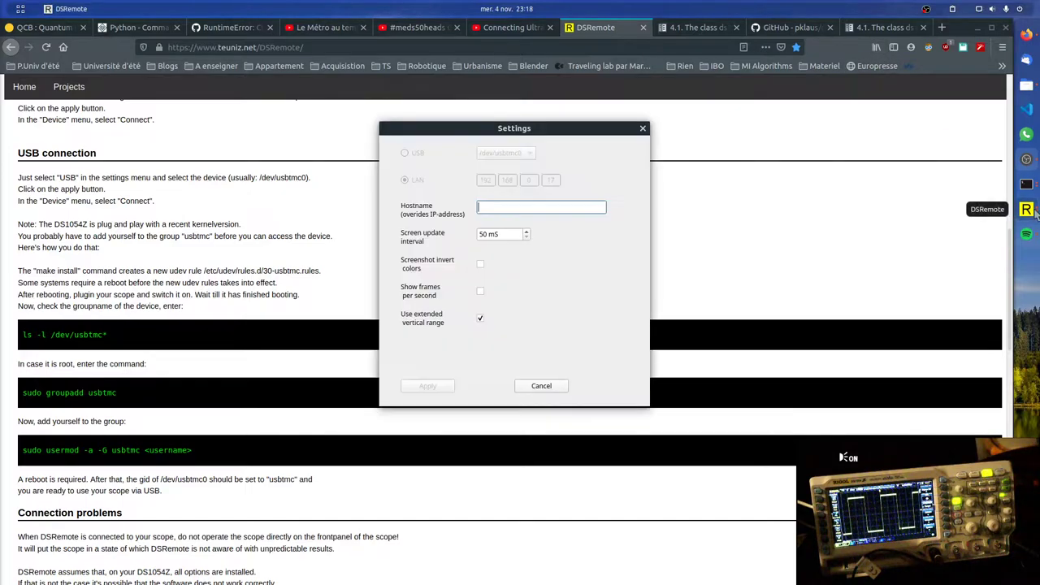
pyautogui.click(642, 127)
pyautogui.click(1026, 210)
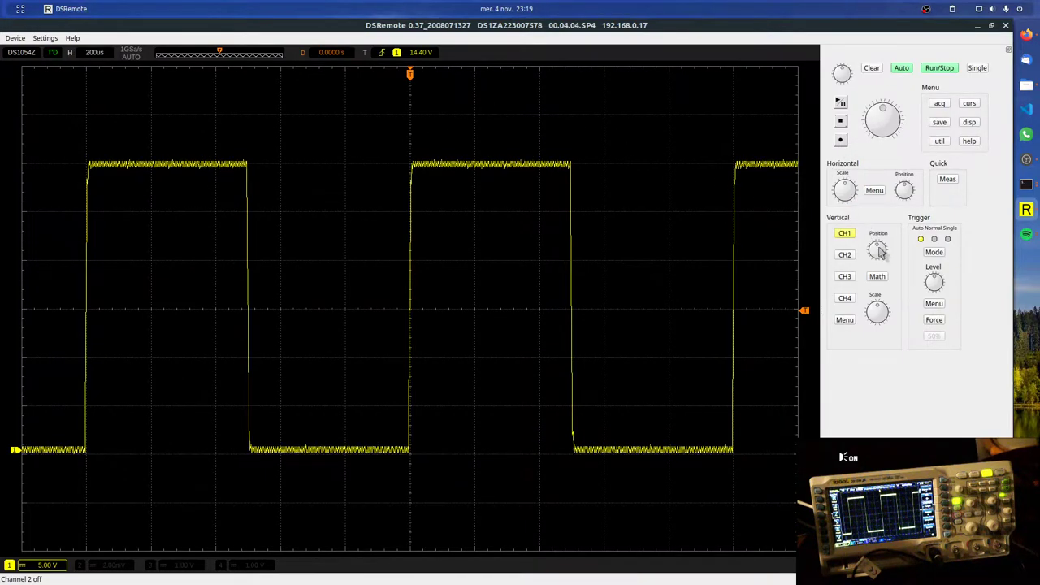
pyautogui.scroll(-1, 878, 252)
pyautogui.scroll(-3, 877, 255)
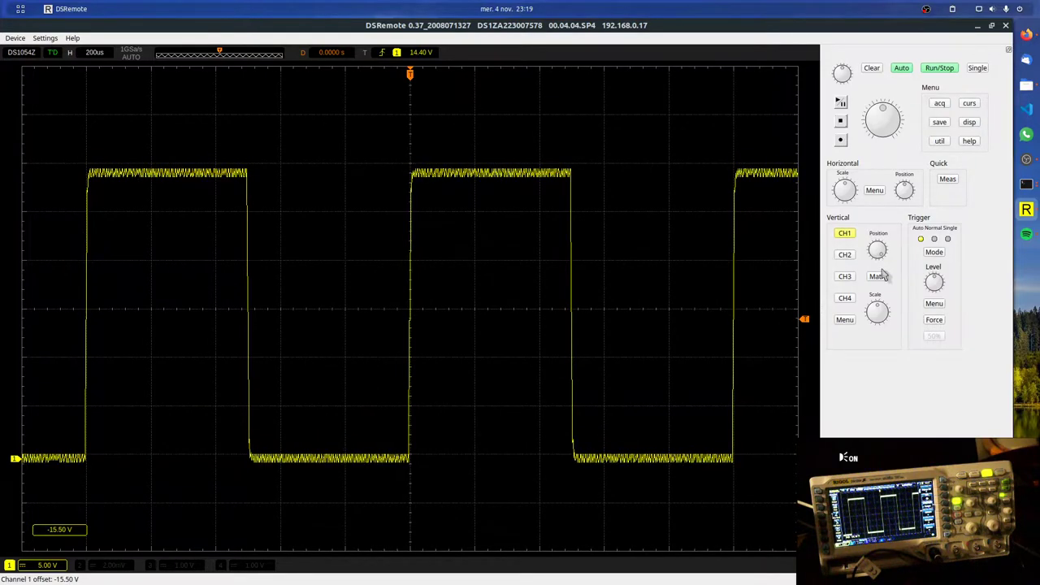
# Reduce channel 1's vertical scale to 1.00 V with the Scale knob
pyautogui.hotkey('alt', 'Tab')
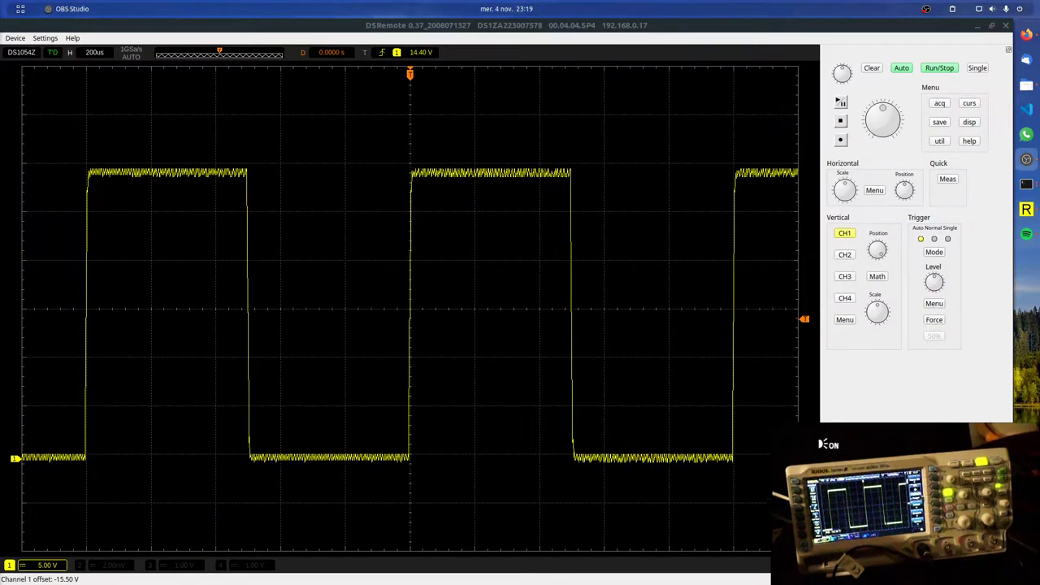
pyautogui.click(881, 257)
pyautogui.scroll(4, 877, 255)
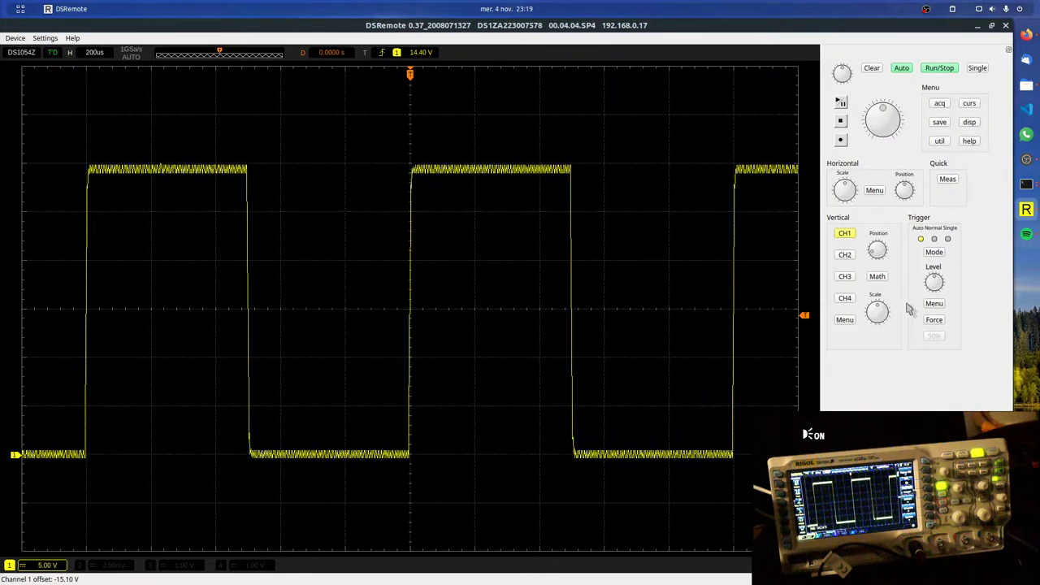
pyautogui.scroll(-2, 882, 312)
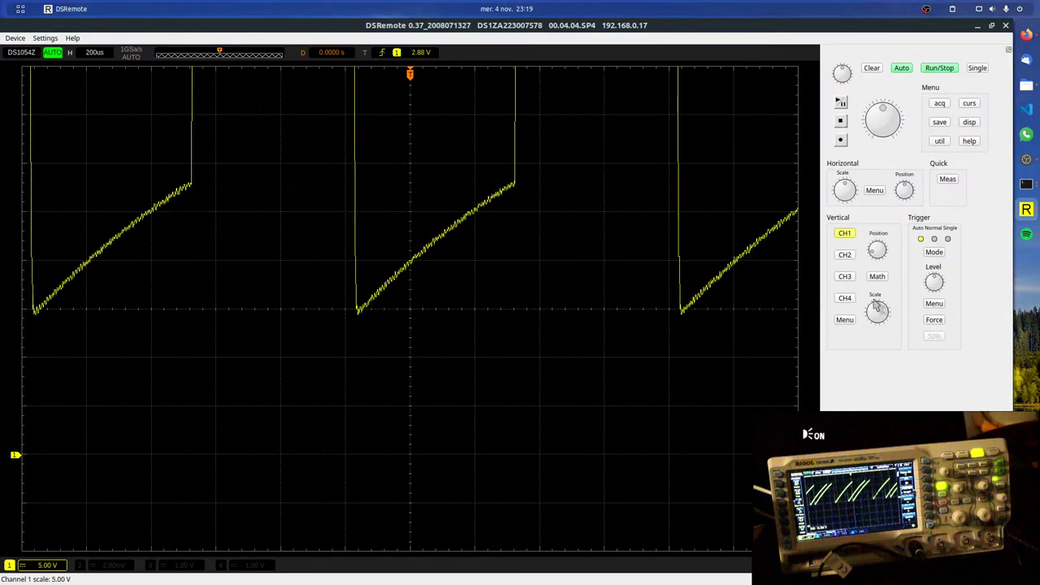
# Set channel 1's scale back to 5.00 V and toggle channel 2 on then off
pyautogui.scroll(2, 881, 313)
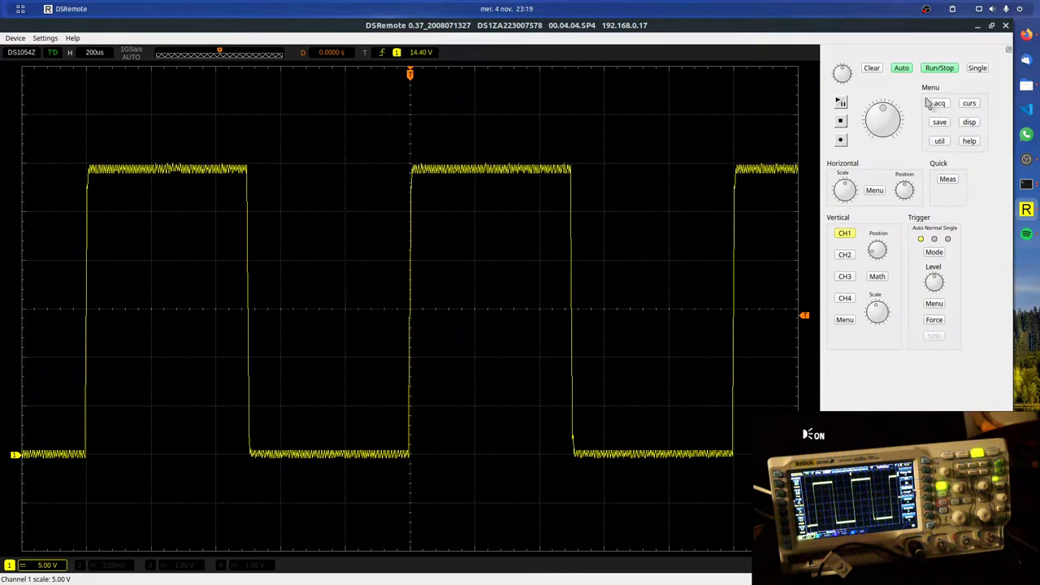
pyautogui.click(845, 256)
pyautogui.click(845, 255)
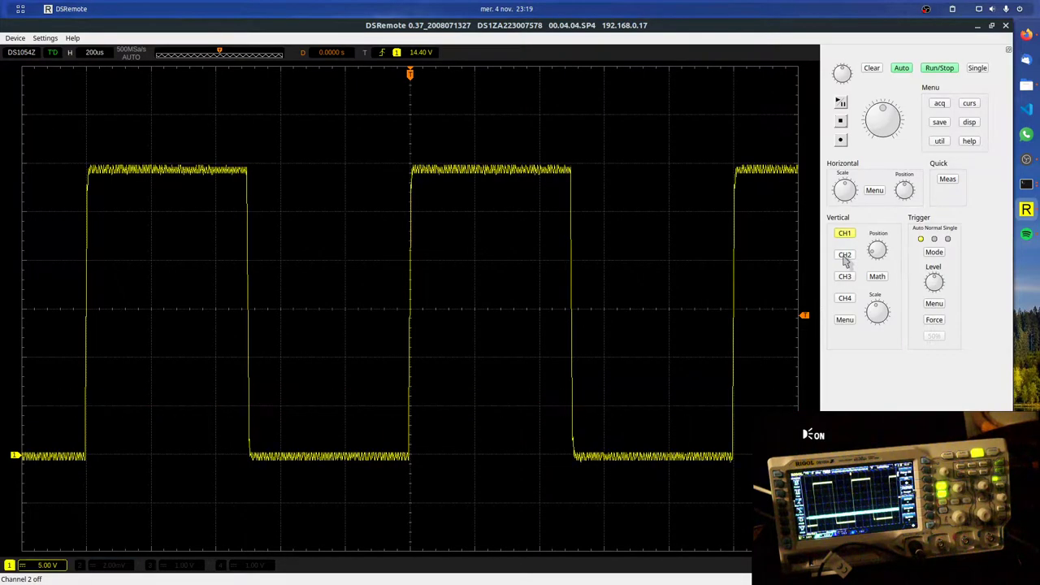
# Check the acq Mode and save menus without changes, then bring up Files on Documents
pyautogui.click(939, 103)
pyautogui.moveTo(943, 111)
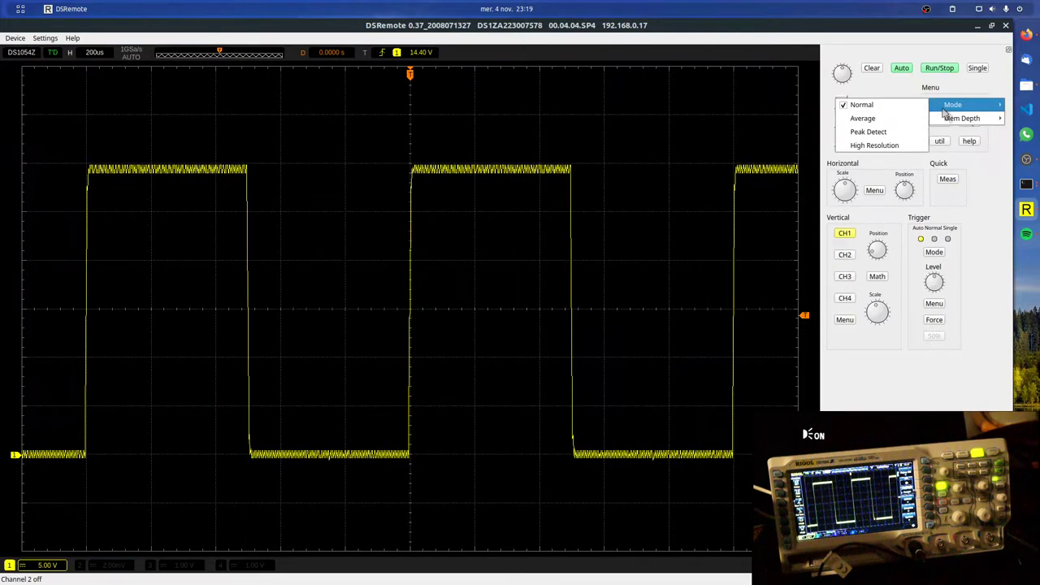
pyautogui.press('Escape')
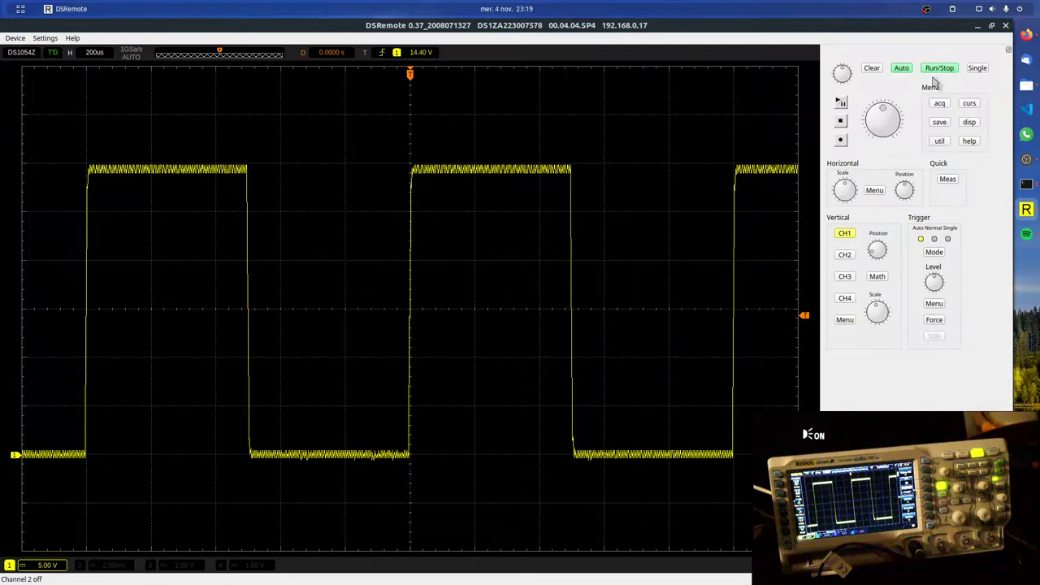
pyautogui.click(940, 122)
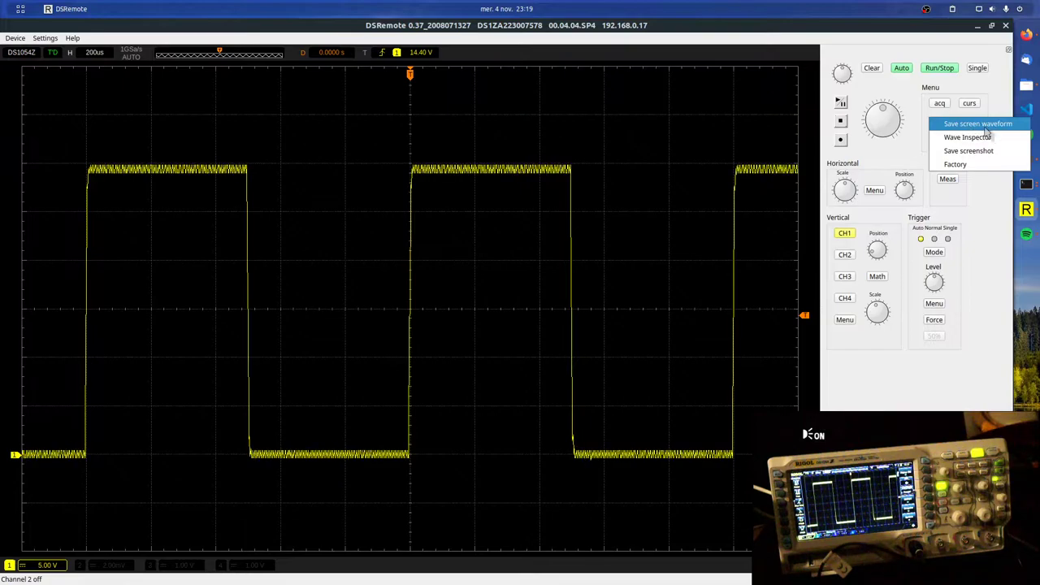
pyautogui.press('Escape')
pyautogui.click(1026, 87)
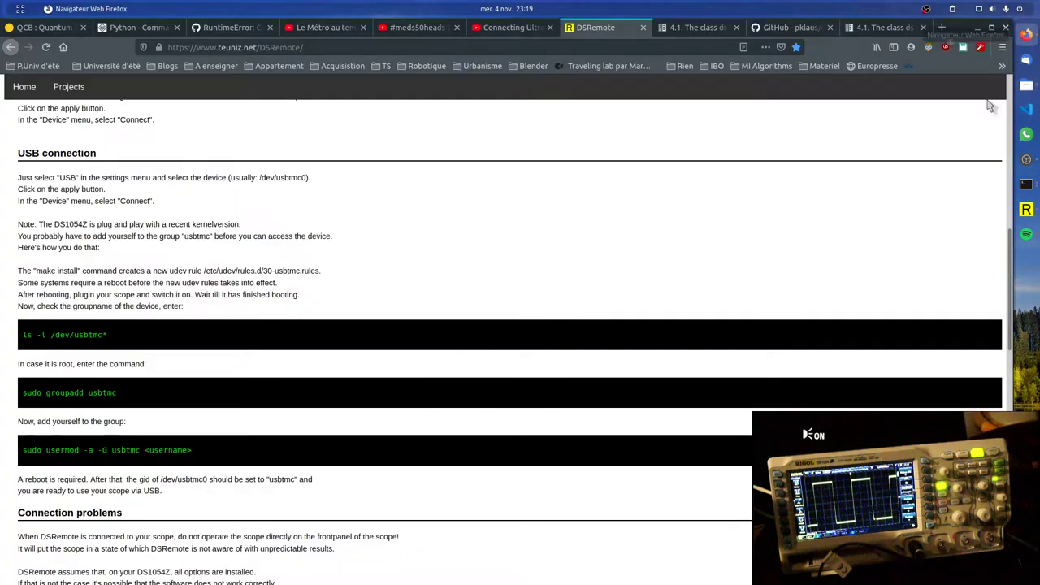
# Search 'edf format' in a new Firefox tab
pyautogui.click(1026, 35)
pyautogui.click(371, 47)
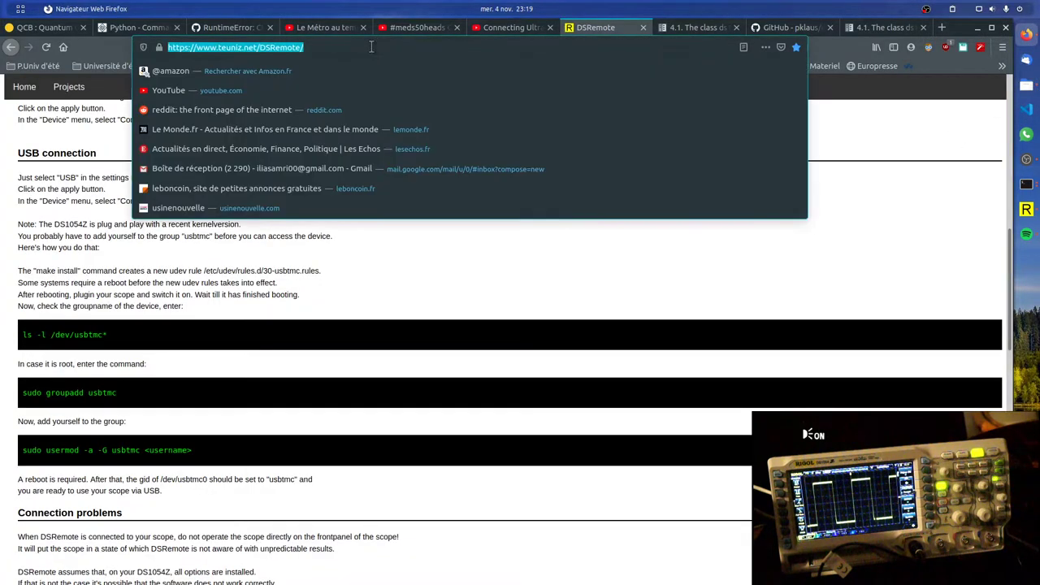
pyautogui.hotkey('ctrl', 't')
pyautogui.write('edf')
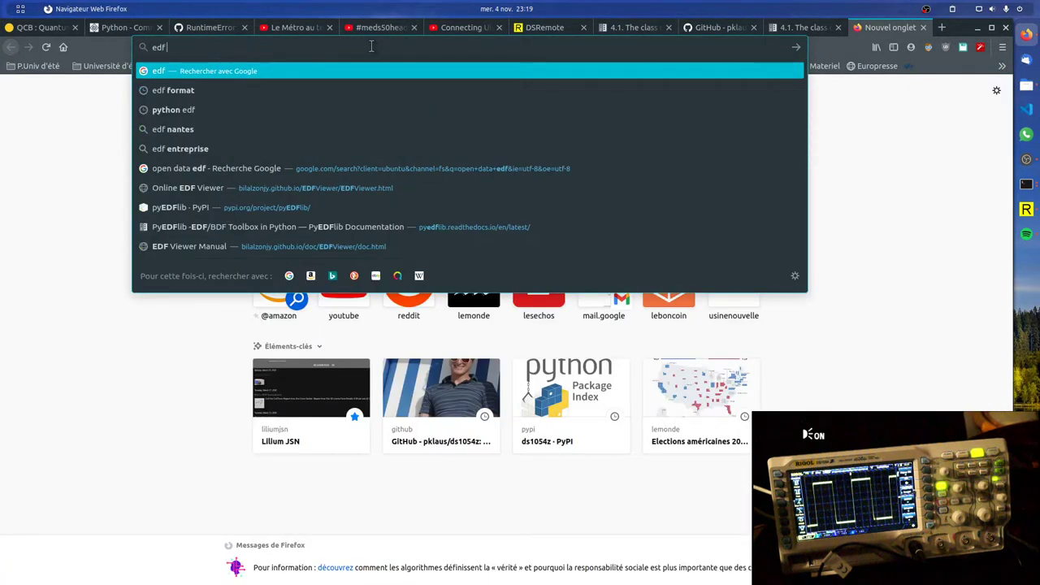
pyautogui.write(' format')
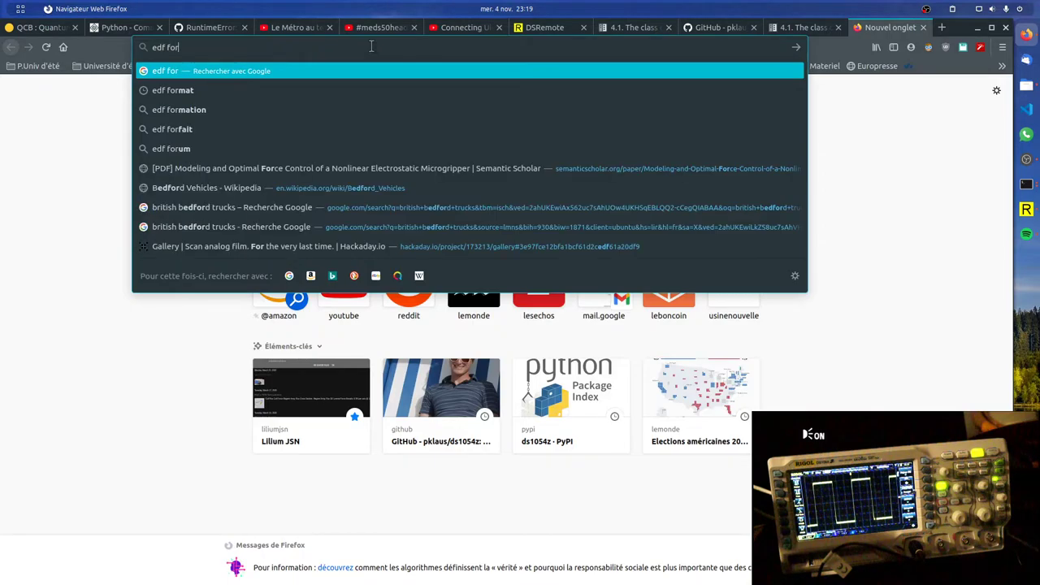
pyautogui.press('Return')
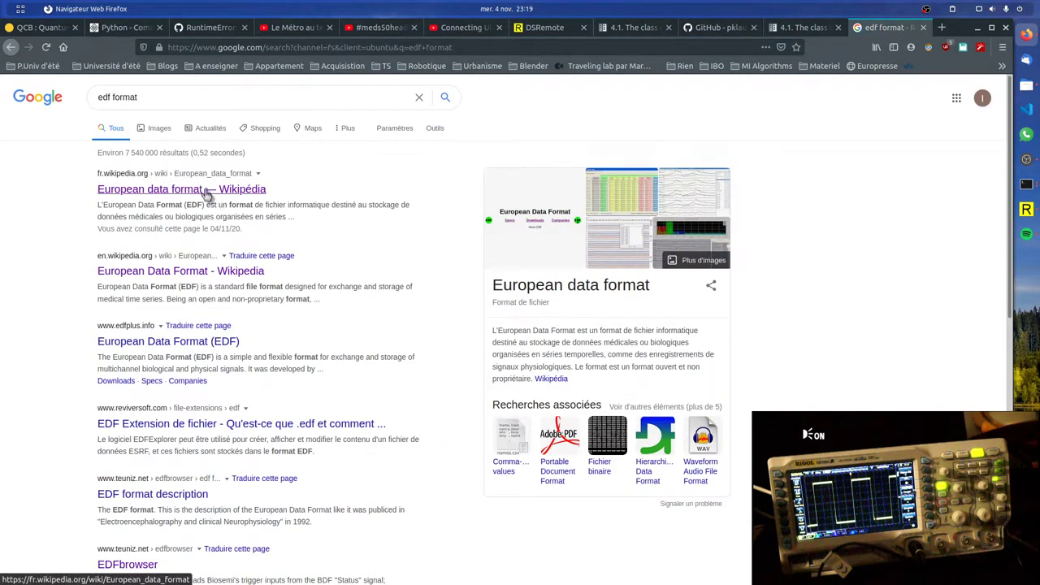
# Read the French Wikipedia article on European Data Format, then switch to English
pyautogui.click(182, 194)
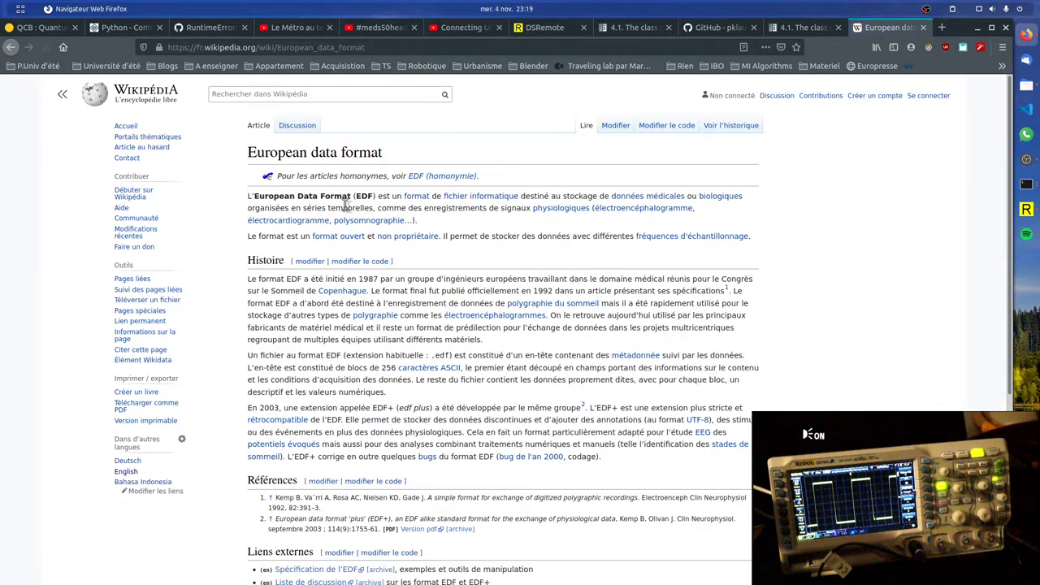
pyautogui.scroll(-2, 394, 268)
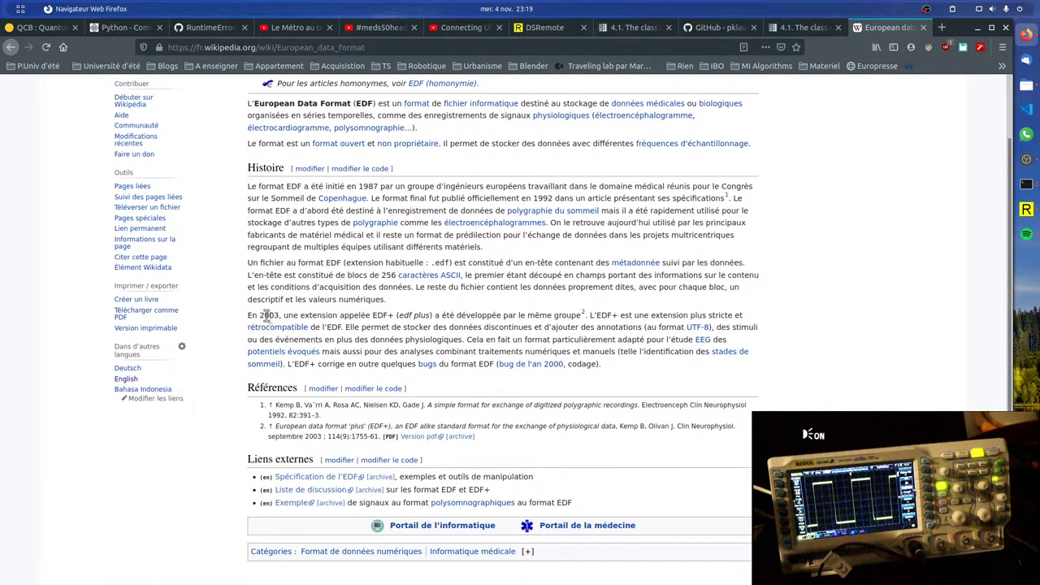
pyautogui.moveTo(262, 317); pyautogui.dragTo(346, 317)
pyautogui.scroll(2, 347, 305)
pyautogui.click(273, 193)
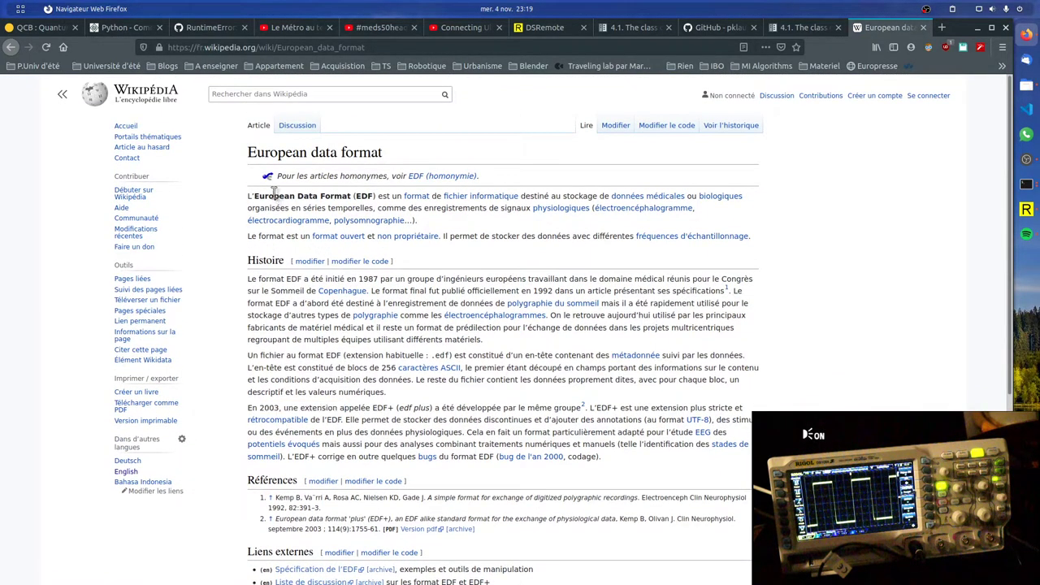
pyautogui.moveTo(274, 193); pyautogui.dragTo(394, 220)
pyautogui.click(126, 472)
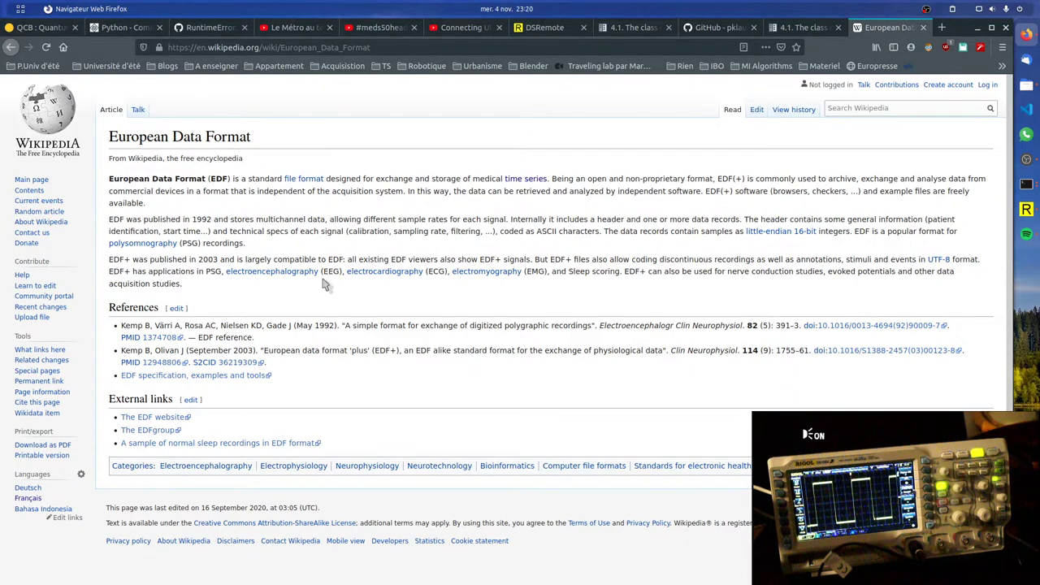
# Go back to the edf format search results, then return to the DSRemote scope window
pyautogui.hotkey('alt', 'Left')
pyautogui.hotkey('alt', 'Left')
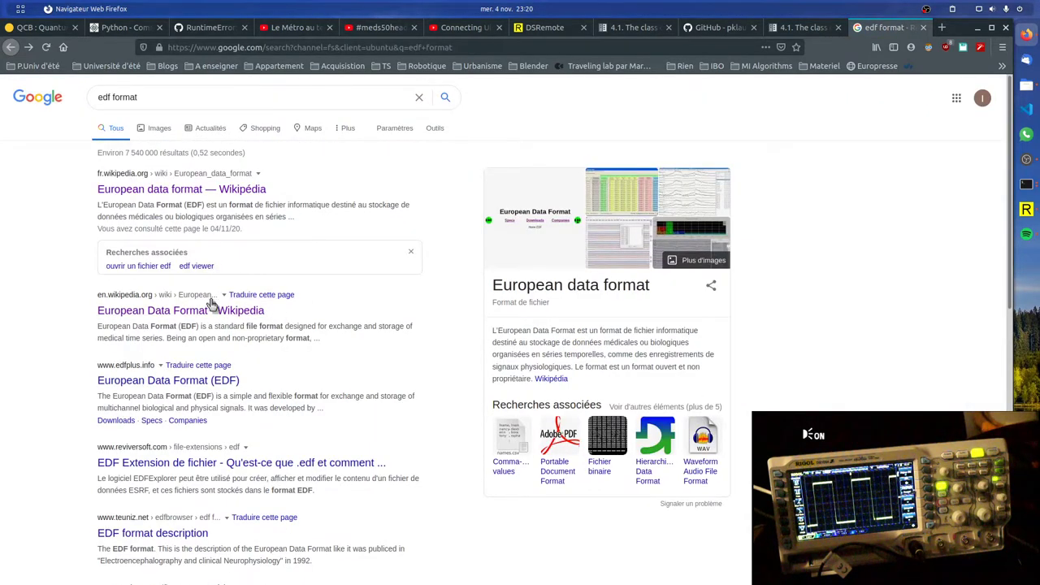
pyautogui.scroll(-1, 325, 307)
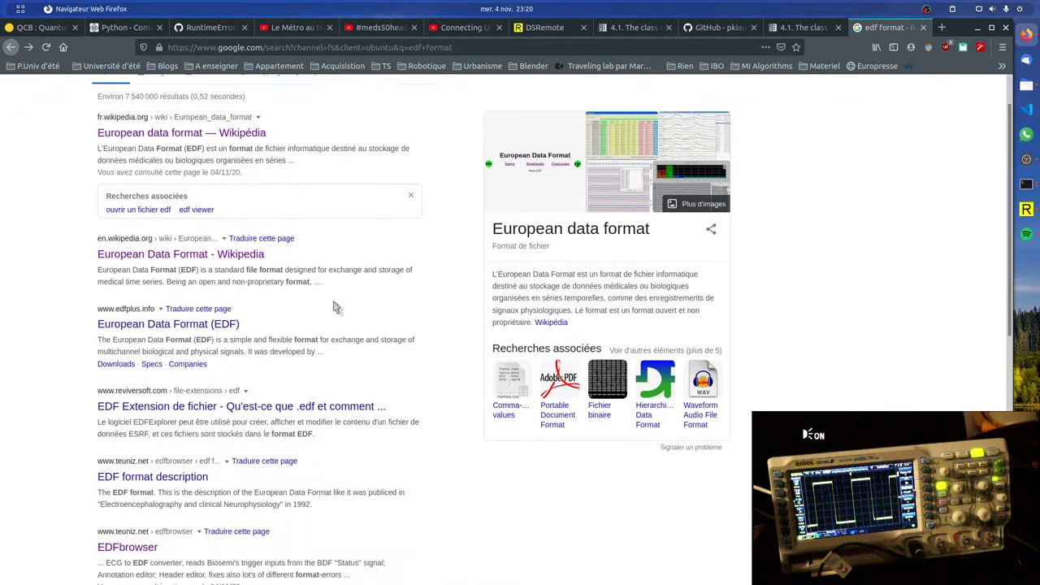
pyautogui.scroll(1, 331, 300)
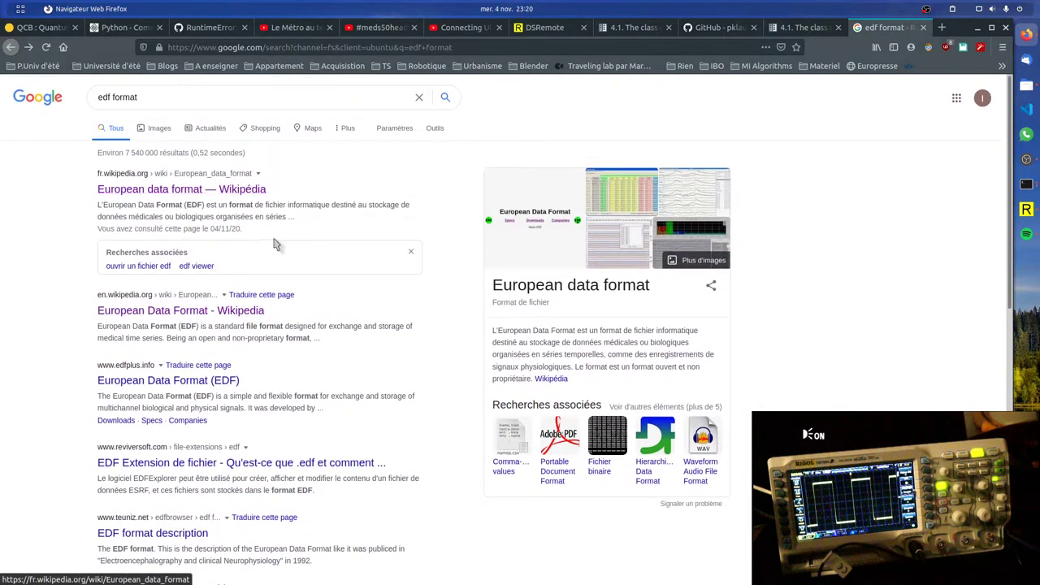
pyautogui.scroll(-5, 475, 283)
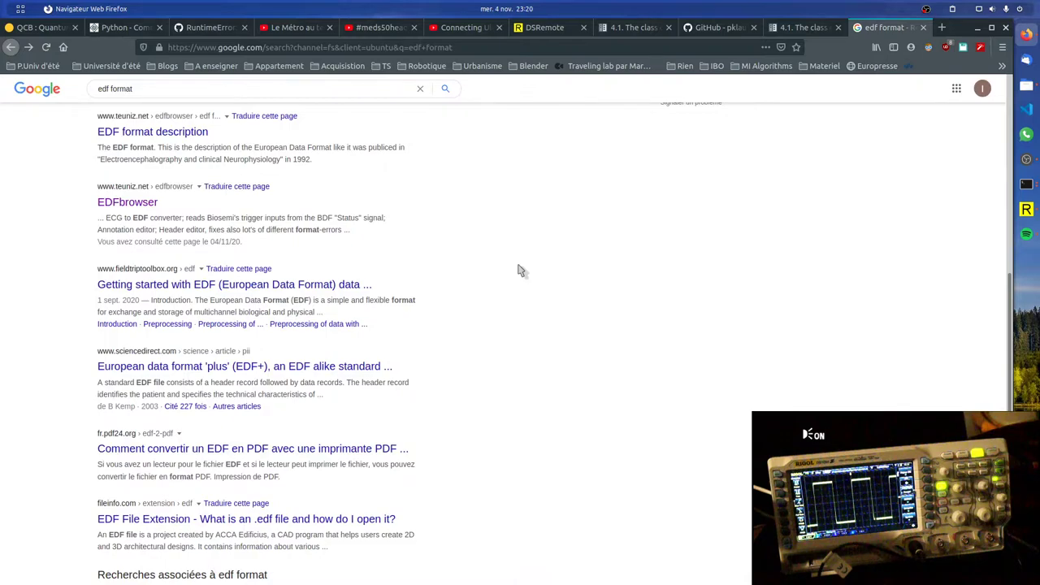
pyautogui.scroll(5, 521, 271)
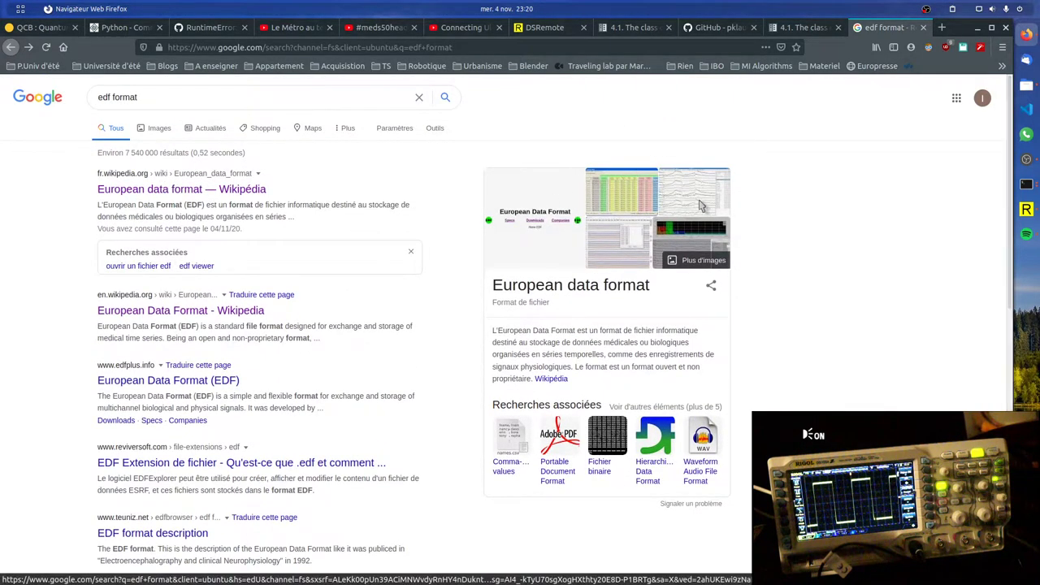
pyautogui.hotkey('alt', 'Tab')
pyautogui.click(1026, 209)
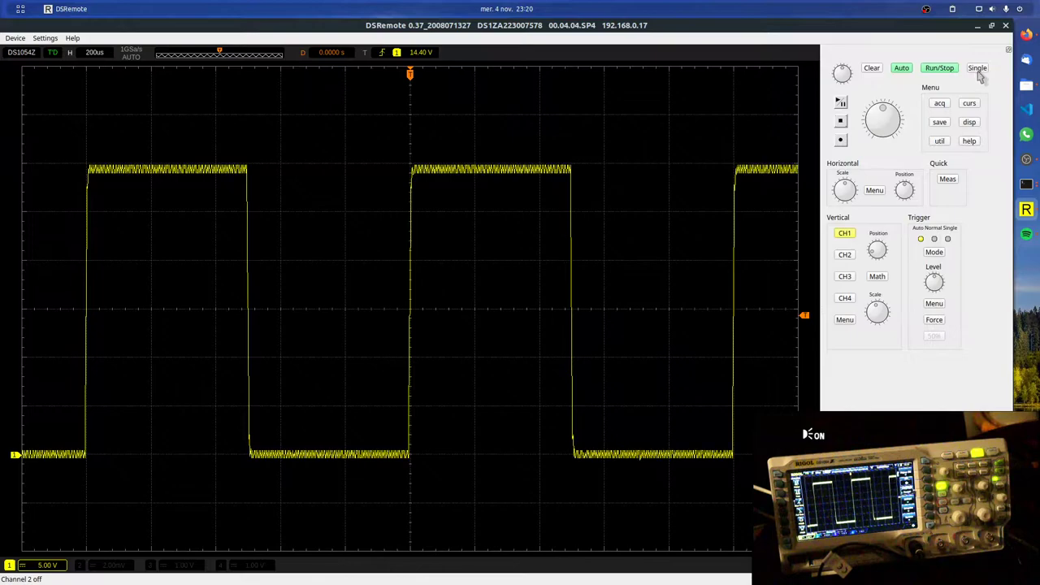
# Use save > Save screenshot and accept the name screenshot.png in Documents
pyautogui.click(944, 123)
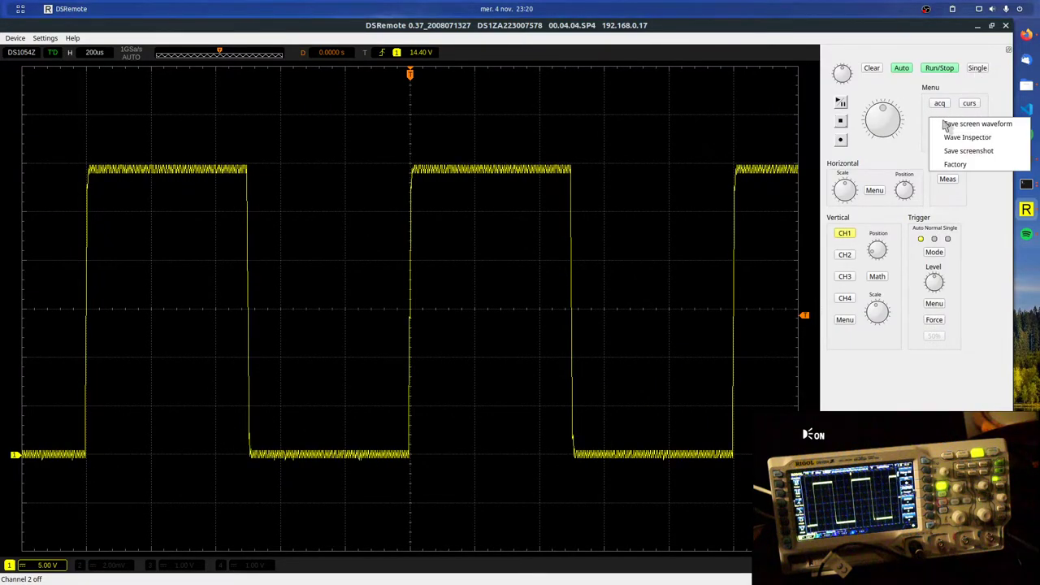
pyautogui.click(993, 151)
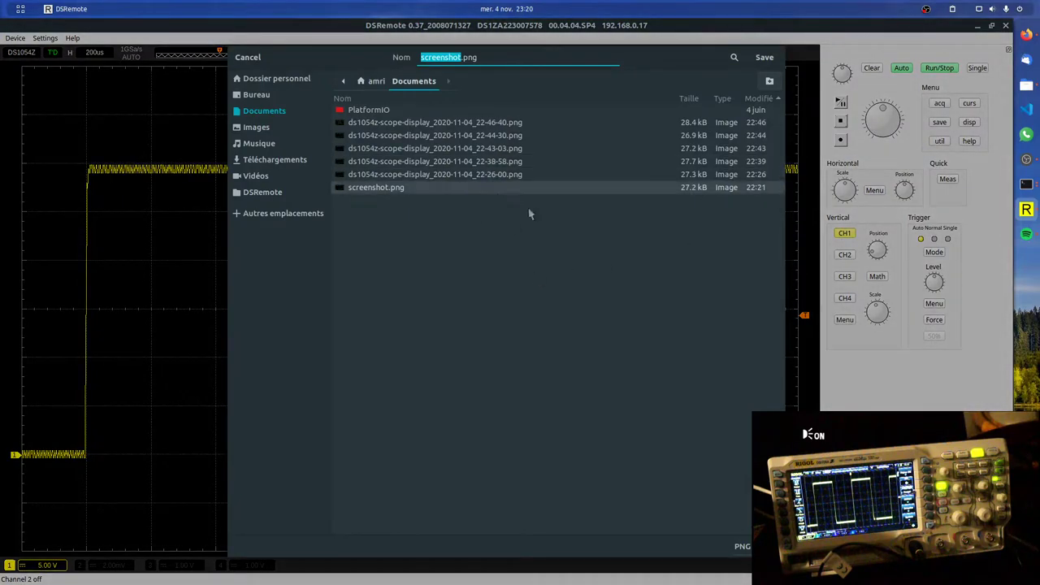
pyautogui.press('Return')
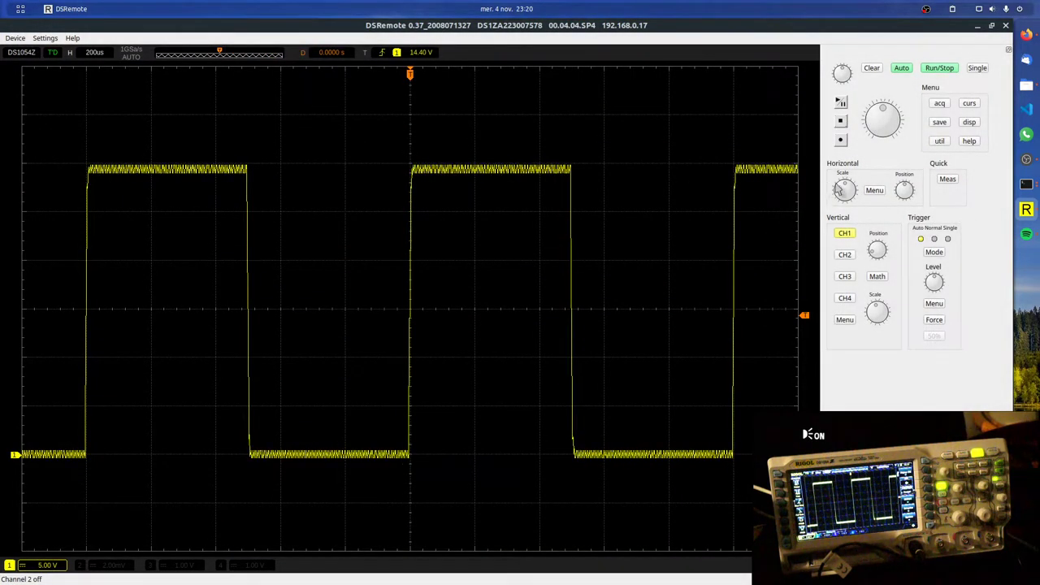
# Check screenshot.png from Documents in the image viewer, then return to DSRemote
pyautogui.click(1026, 85)
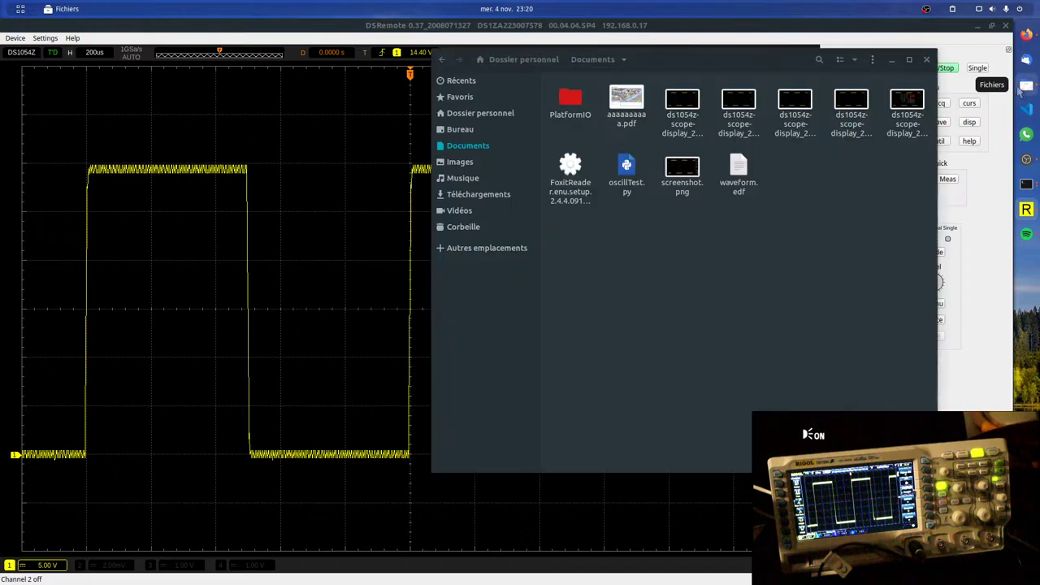
pyautogui.doubleClick(697, 180)
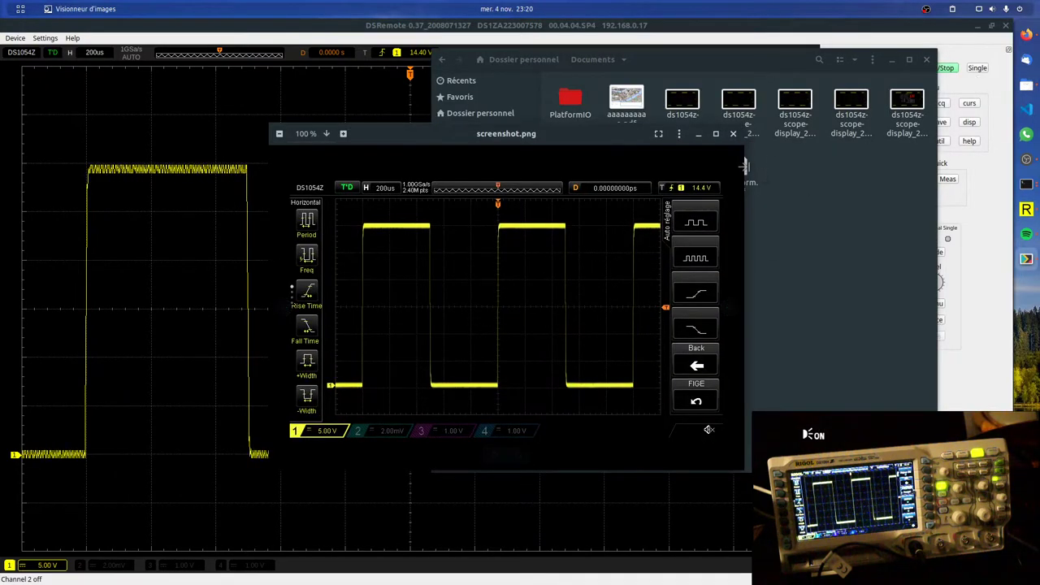
pyautogui.click(733, 133)
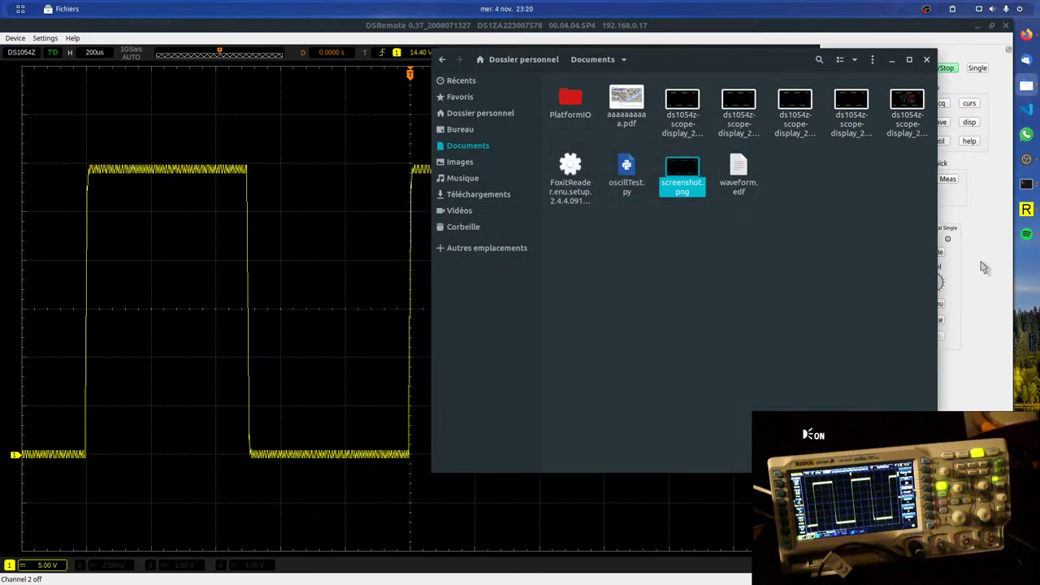
pyautogui.click(975, 130)
# Switch the waveform display type to Dots
pyautogui.click(971, 126)
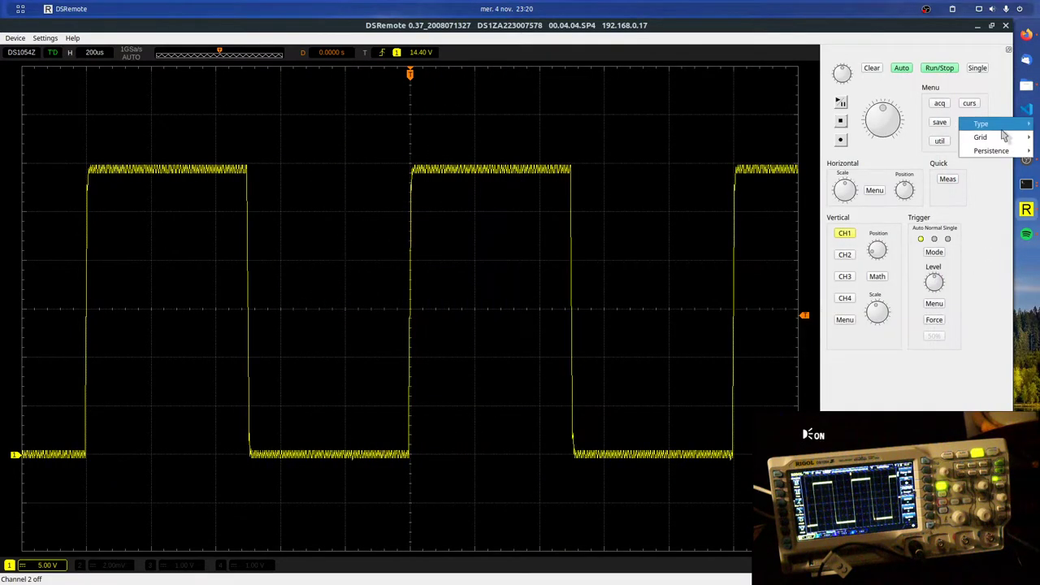
pyautogui.moveTo(978, 123)
pyautogui.click(943, 137)
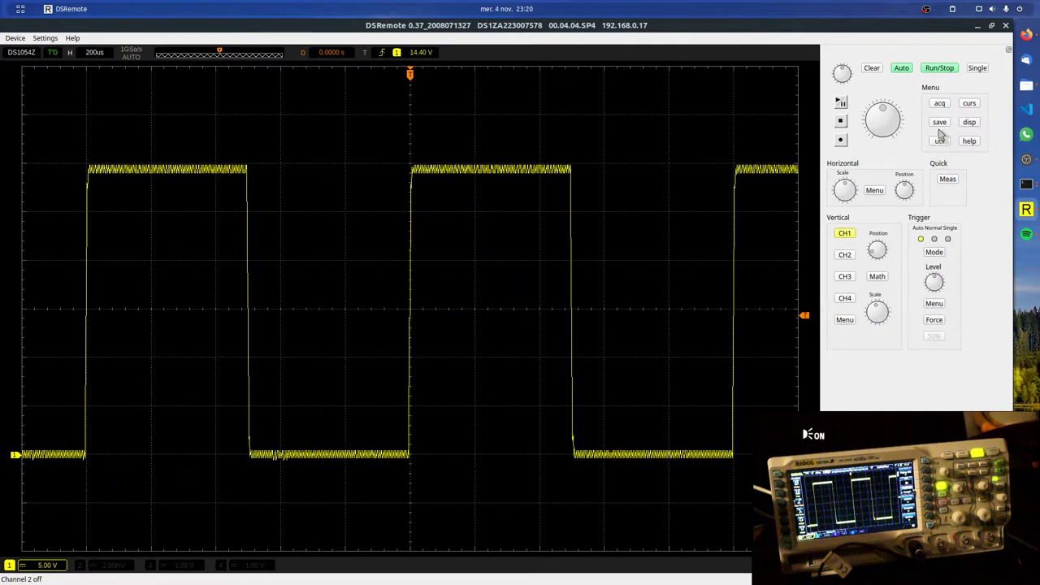
pyautogui.click(973, 128)
pyautogui.moveTo(978, 125)
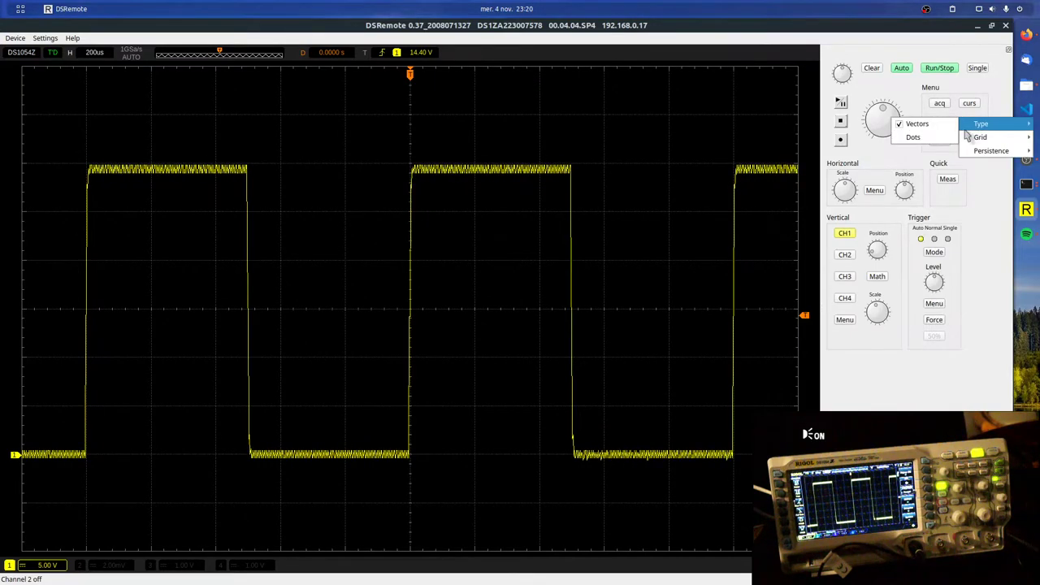
pyautogui.click(939, 140)
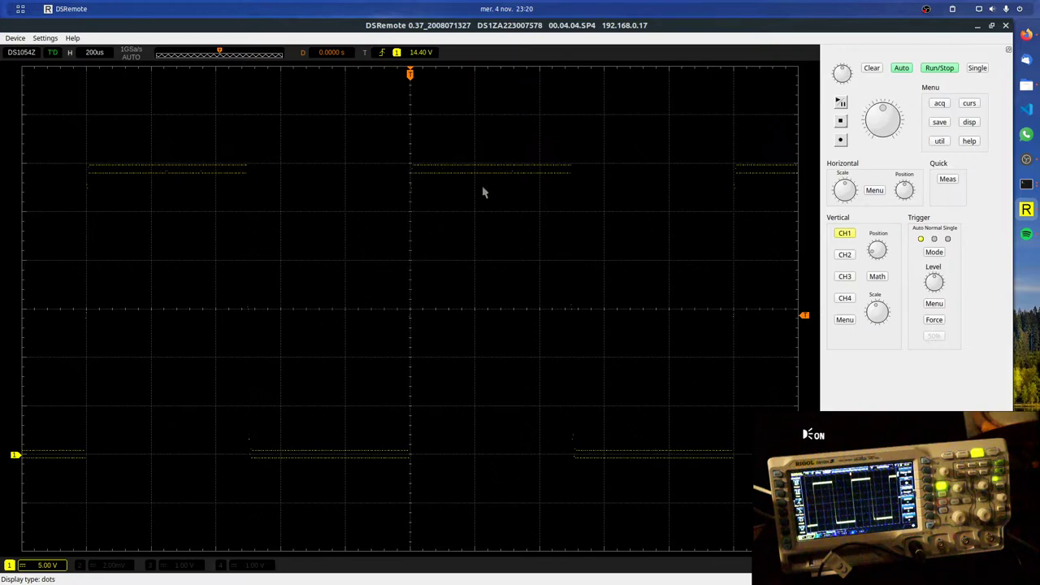
# Restore the Vectors display type and set the display grid to Half
pyautogui.click(969, 122)
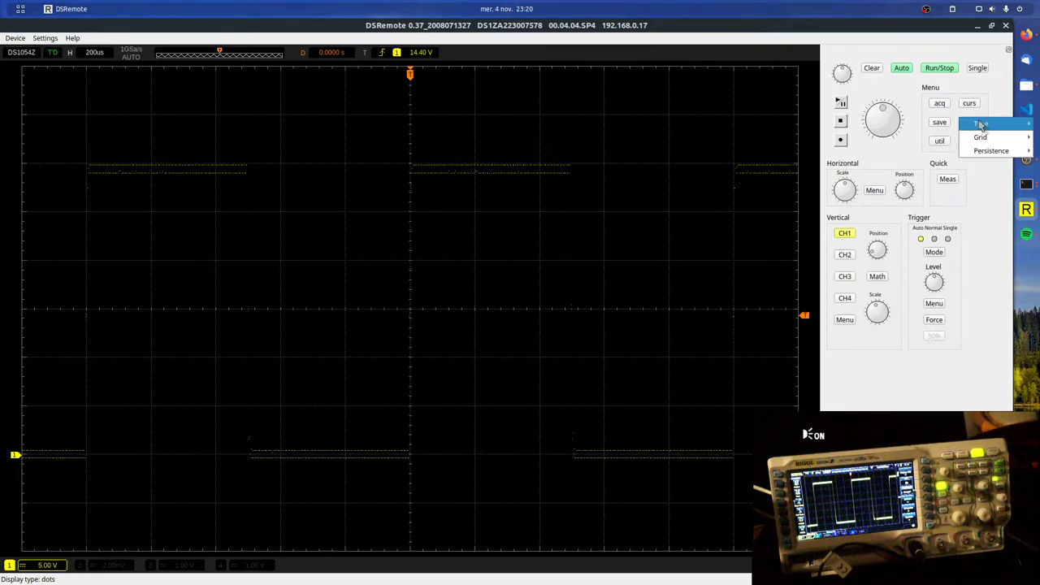
pyautogui.moveTo(985, 127)
pyautogui.click(934, 128)
pyautogui.click(982, 122)
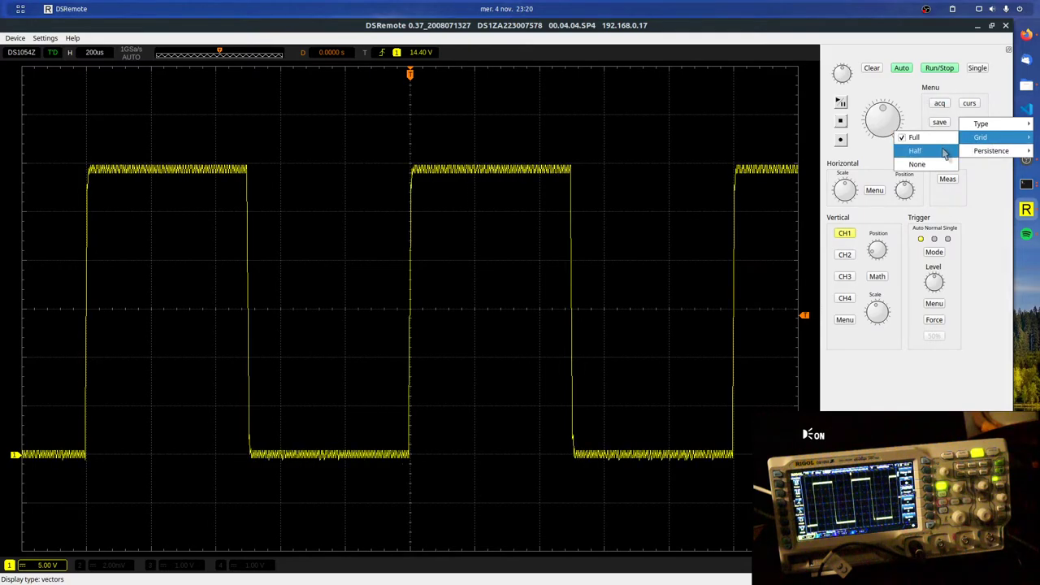
pyautogui.click(942, 152)
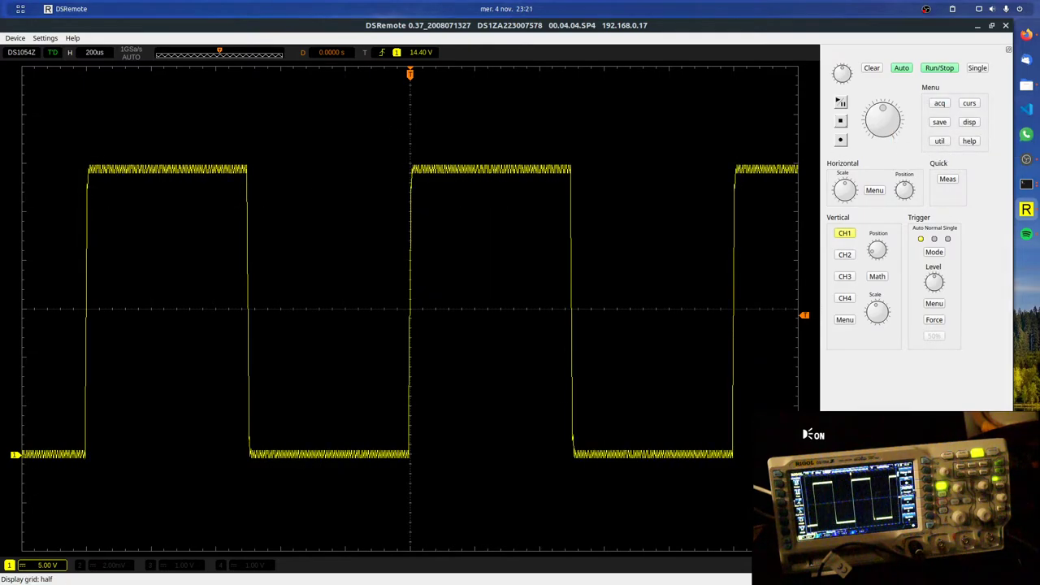